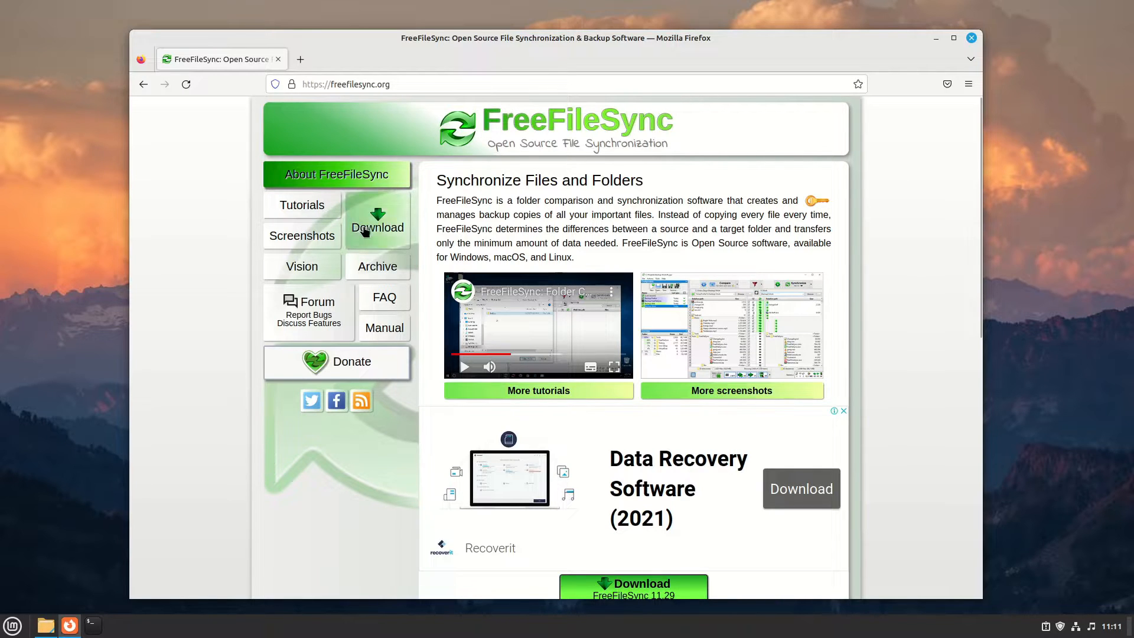
# Step: Download the Linux version of FreeFileSync 11.29 from the FreeFileSync download page
pyautogui.click(385, 231)
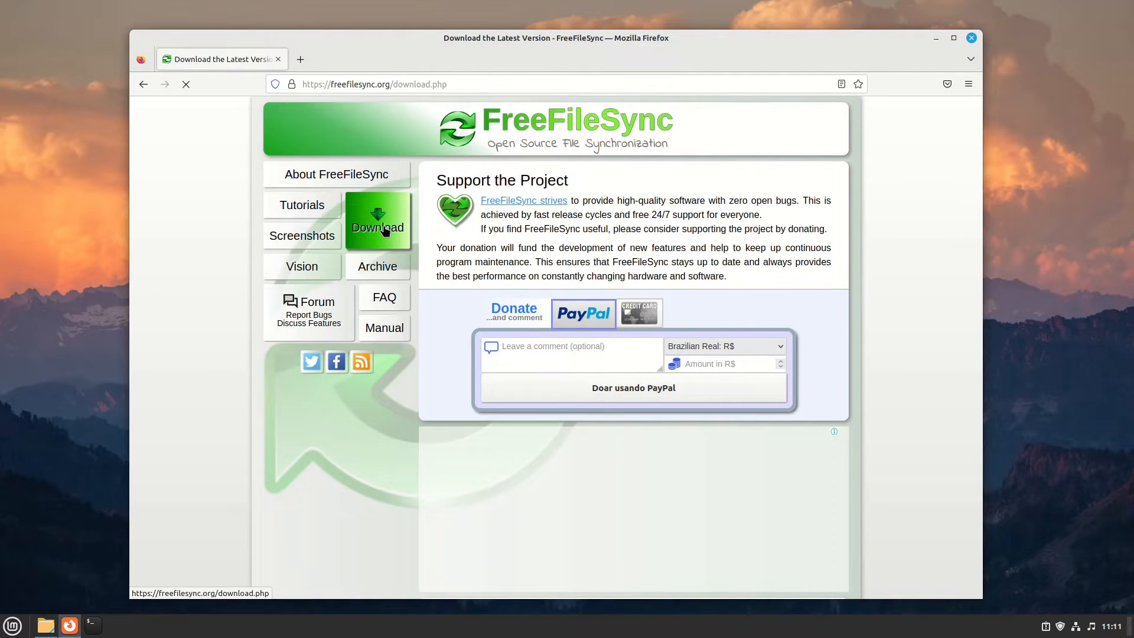
pyautogui.scroll(-4, 608, 360)
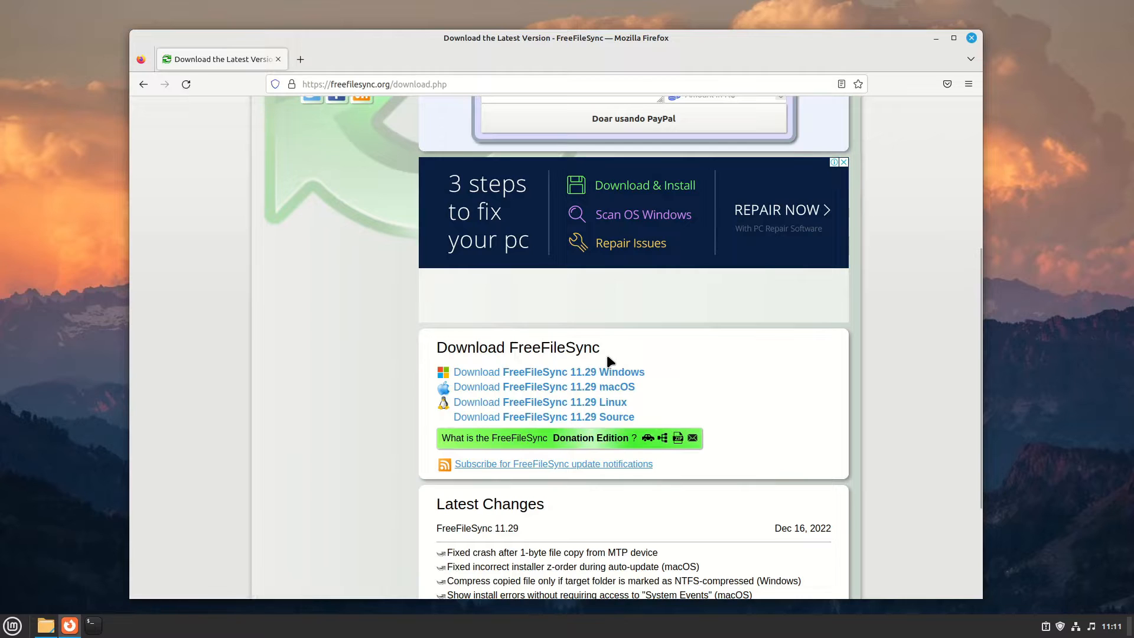
pyautogui.scroll(-2, 608, 360)
pyautogui.scroll(-1, 610, 357)
pyautogui.click(610, 243)
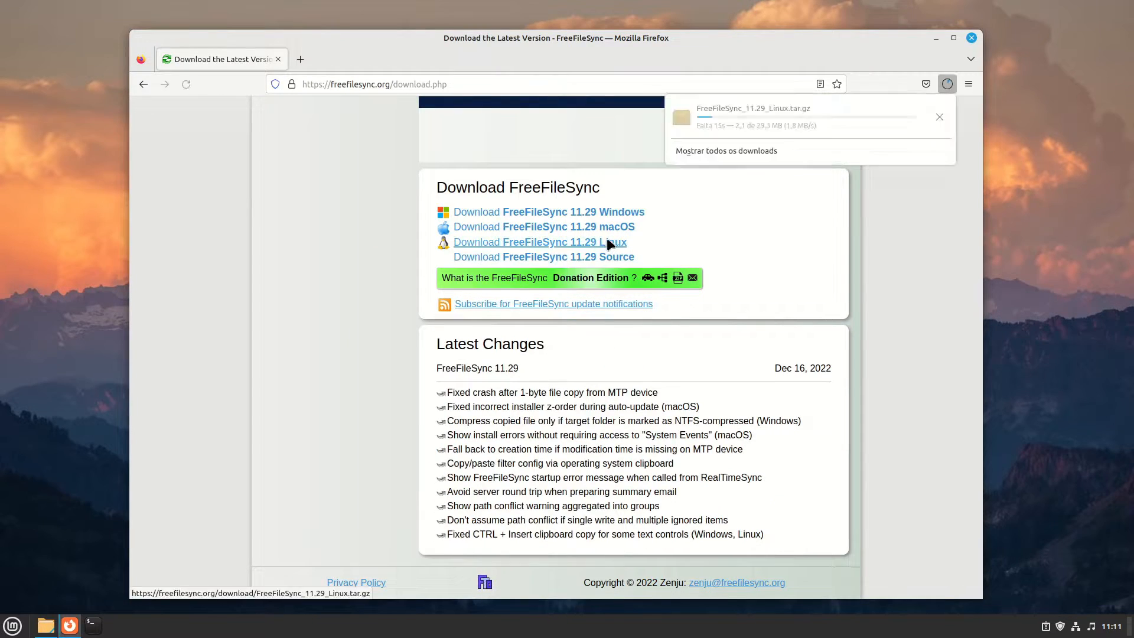
pyautogui.click(396, 394)
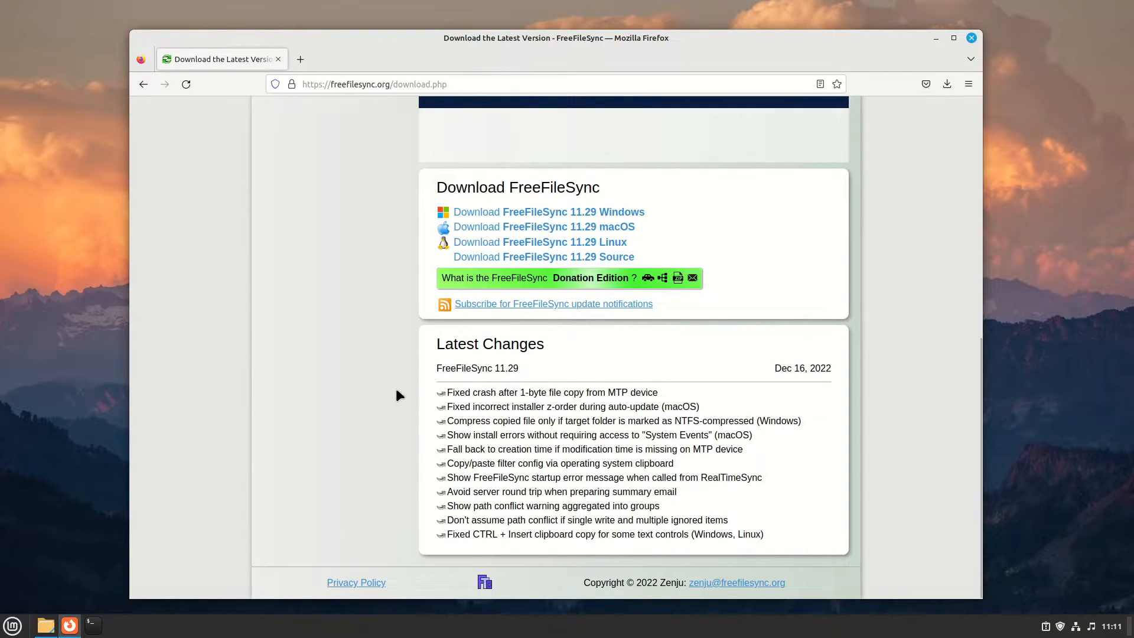
# Step: Switch to the file manager and extract FreeFileSync_11.29_Linux.tar.gz in place in the Downloads folder
pyautogui.click(46, 625)
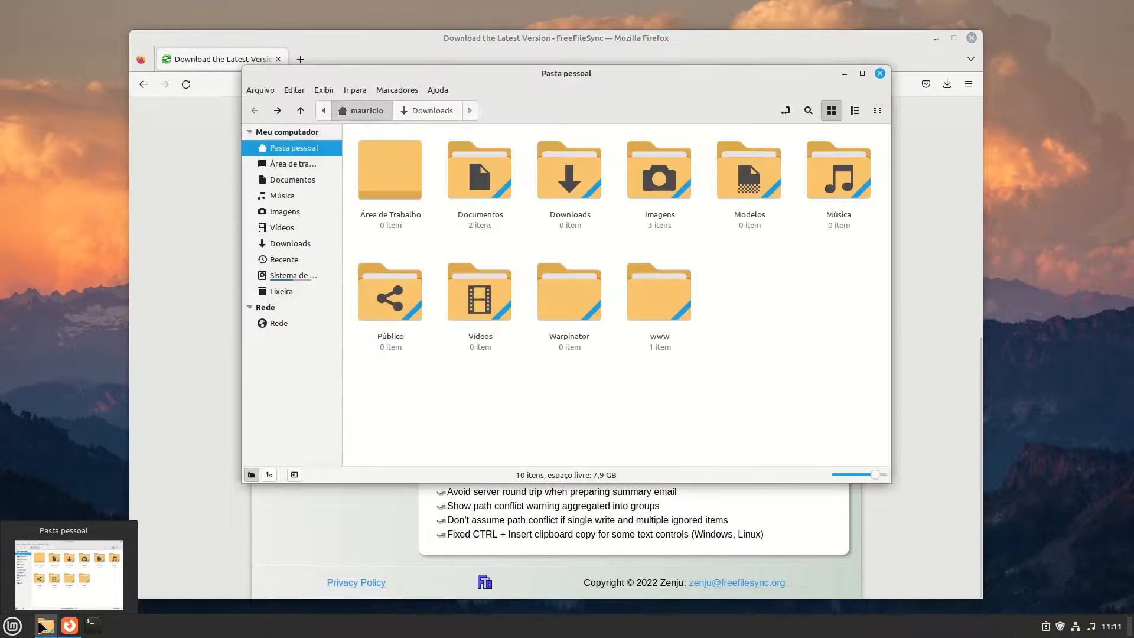
pyautogui.click(590, 181)
pyautogui.doubleClick(591, 186)
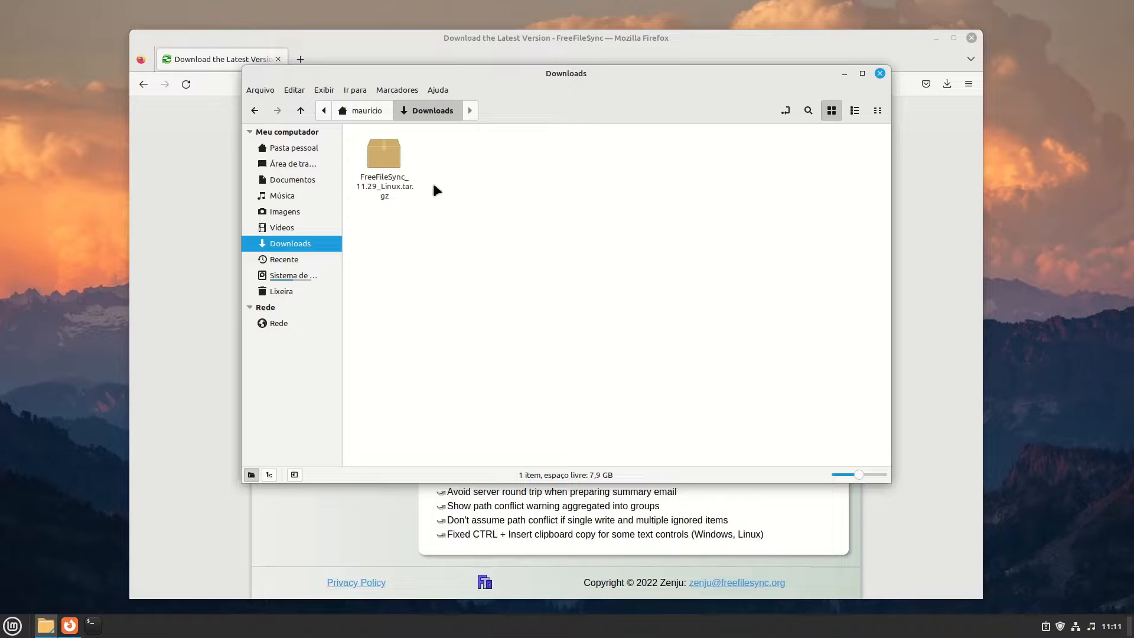
pyautogui.rightClick(382, 154)
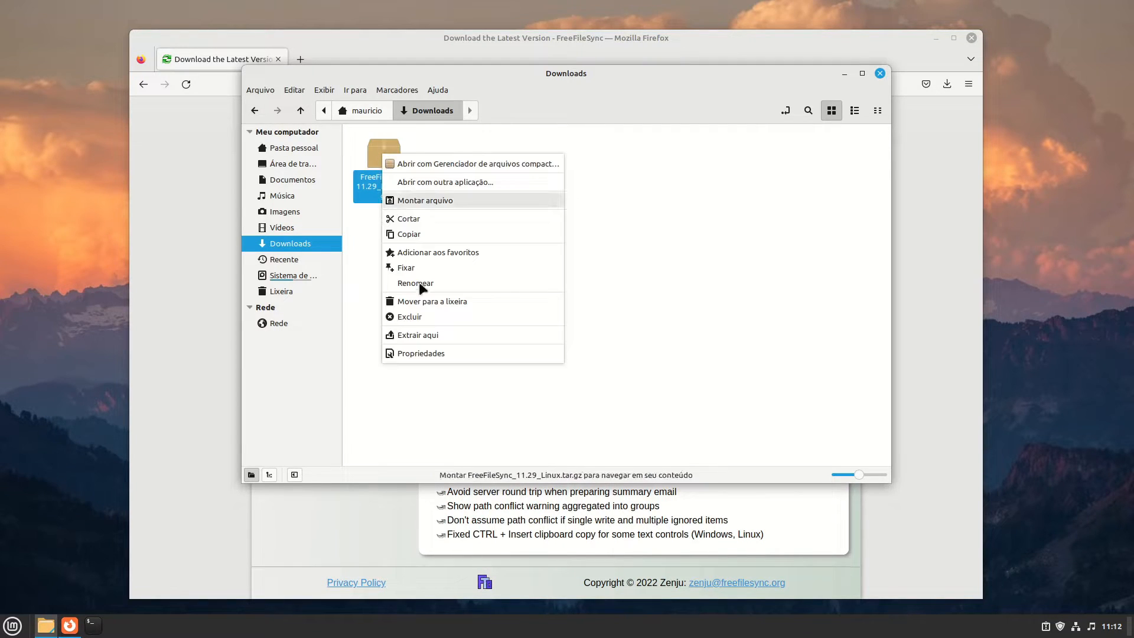
pyautogui.click(419, 335)
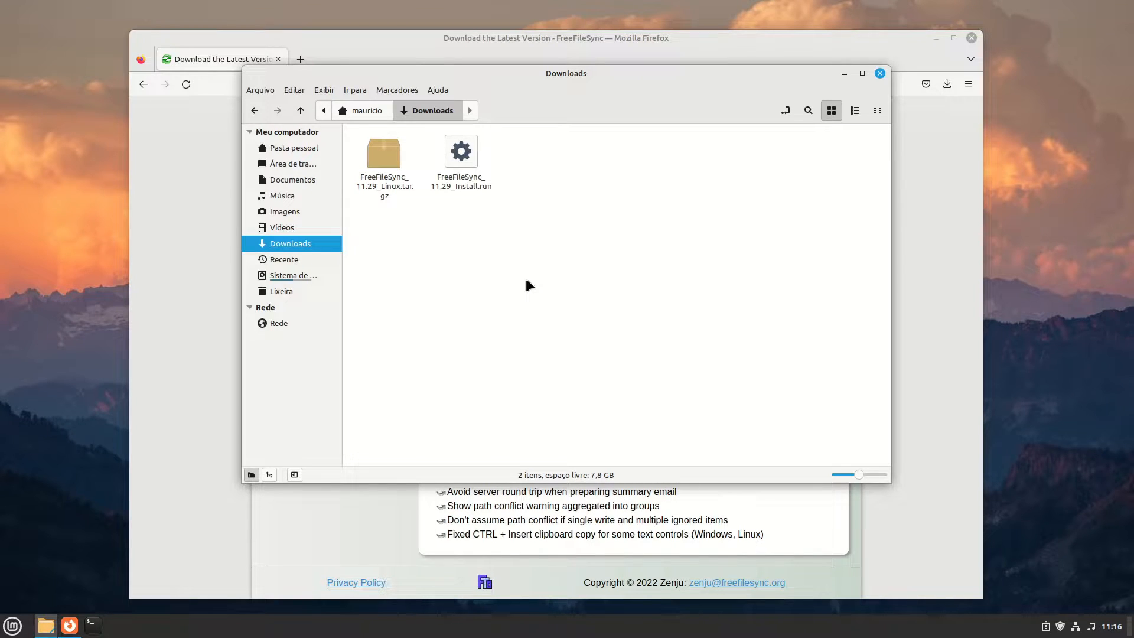
# Step: Open an enlarged terminal in the Downloads folder and run "sudo ./FreeFileSync_11.29_Install.run"
pyautogui.rightClick(527, 285)
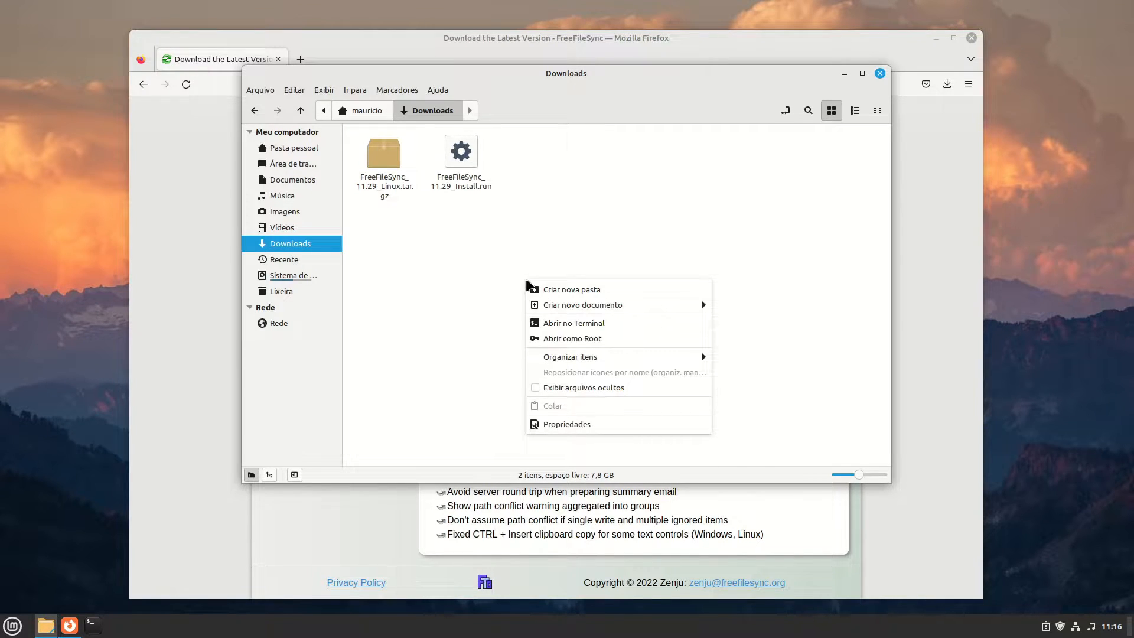
pyautogui.click(552, 324)
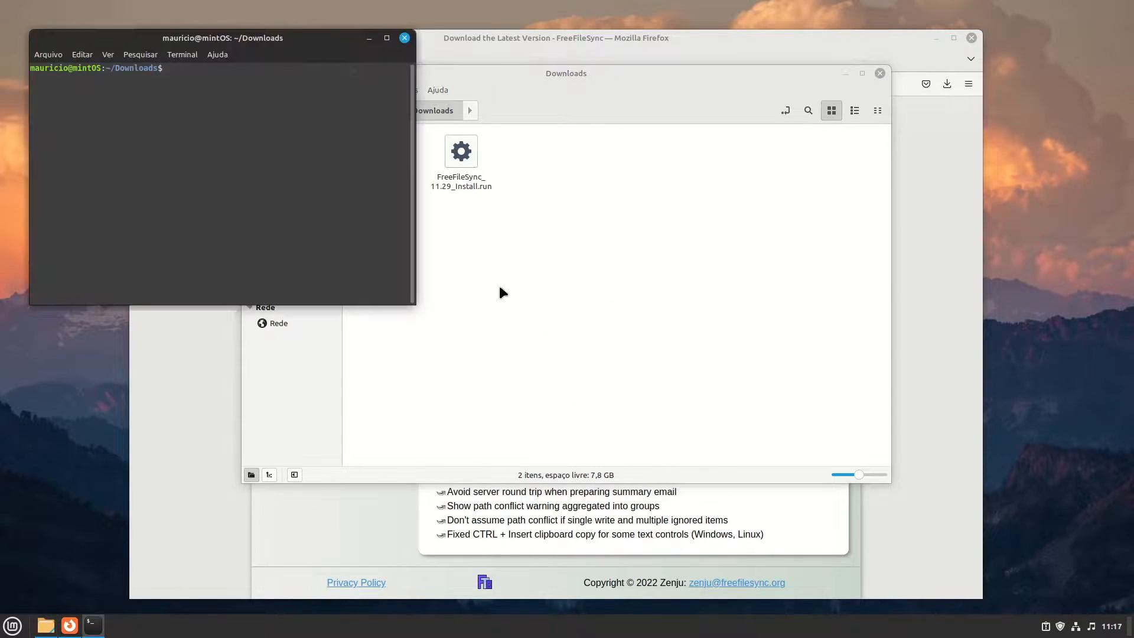
pyautogui.hotkey('ctrl', '+')
pyautogui.hotkey('ctrl', '+')
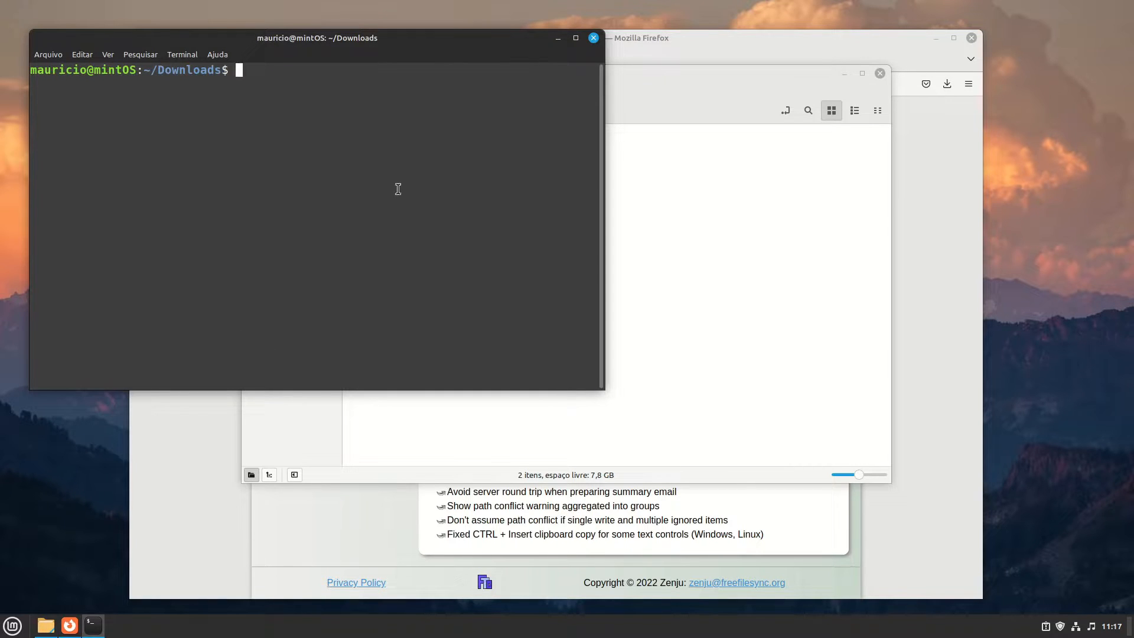
pyautogui.moveTo(347, 39); pyautogui.dragTo(618, 138)
pyautogui.write('sudo ')
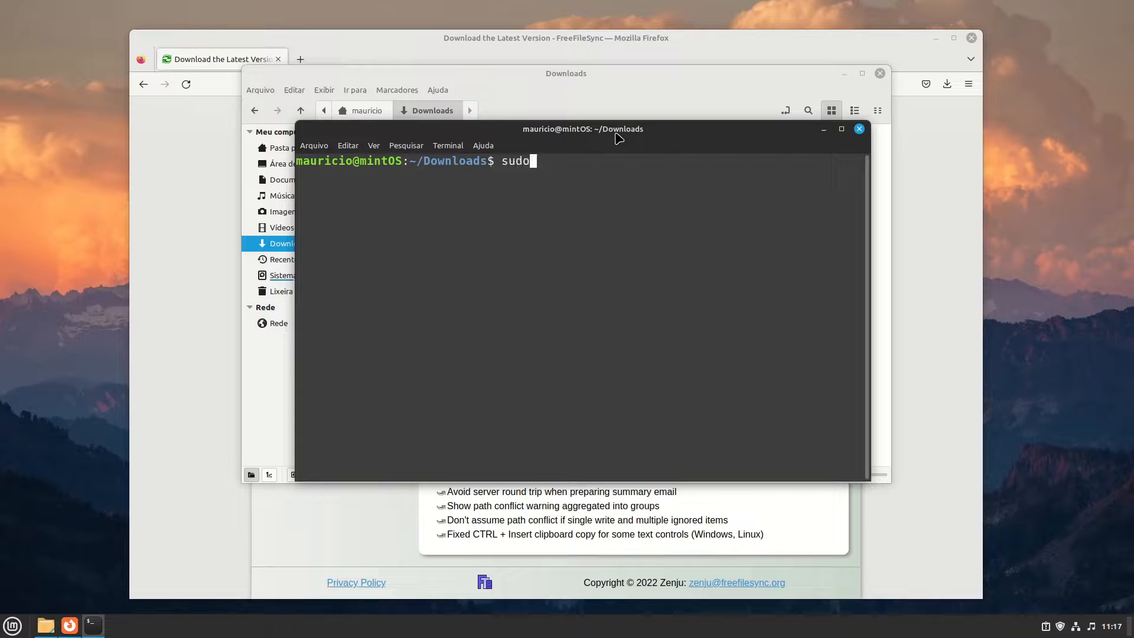
pyautogui.write('./Free')
pyautogui.press('Tab')
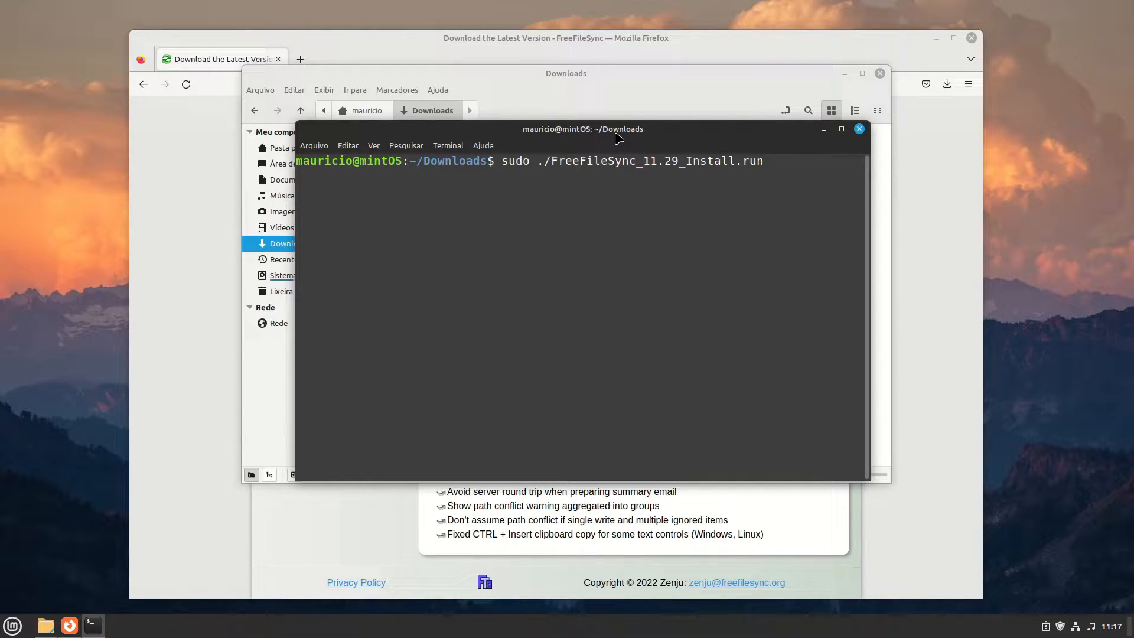
pyautogui.press('Return')
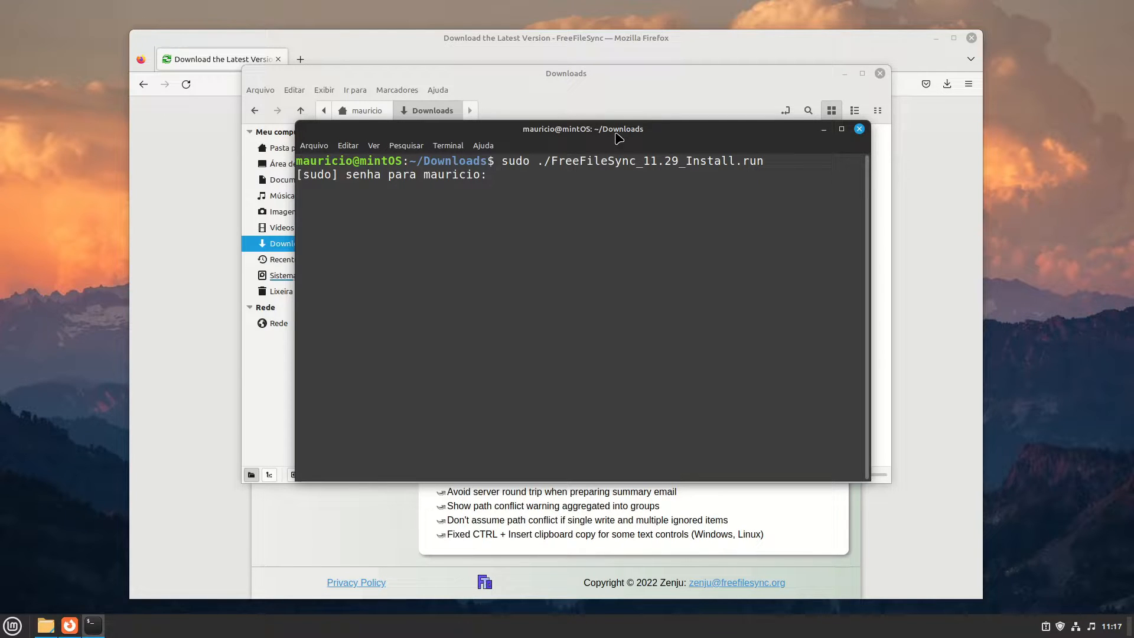
# Step: Enter the sudo password, accept the FreeFileSync license terms and begin the installation with the default settings
pyautogui.write('***')
pyautogui.press('Return')
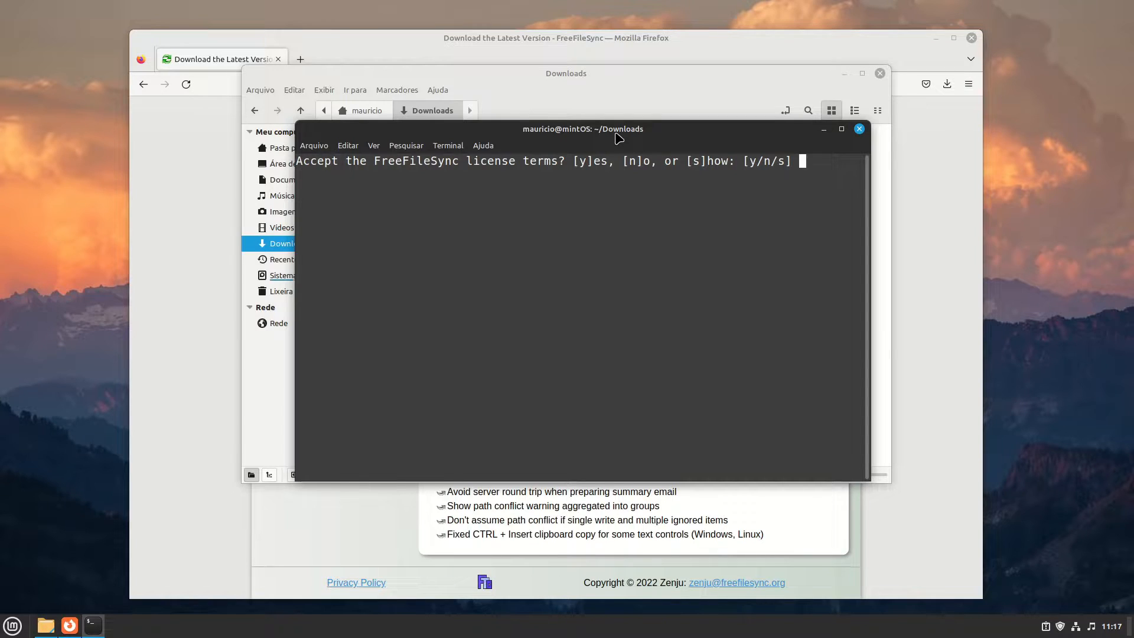
pyautogui.press('y')
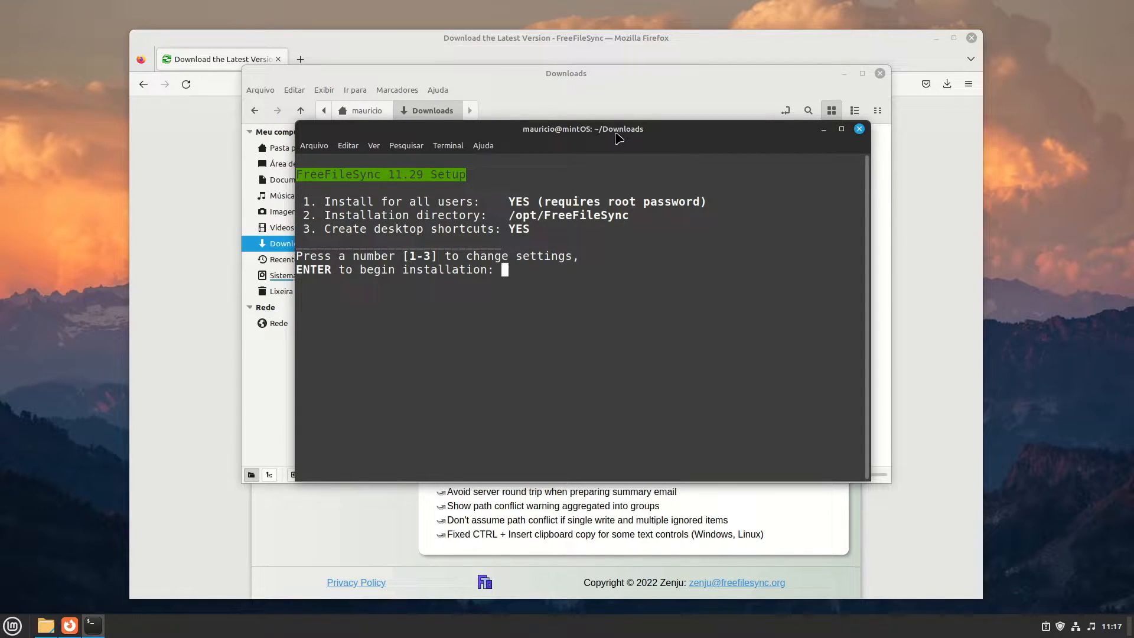
pyautogui.press('Return')
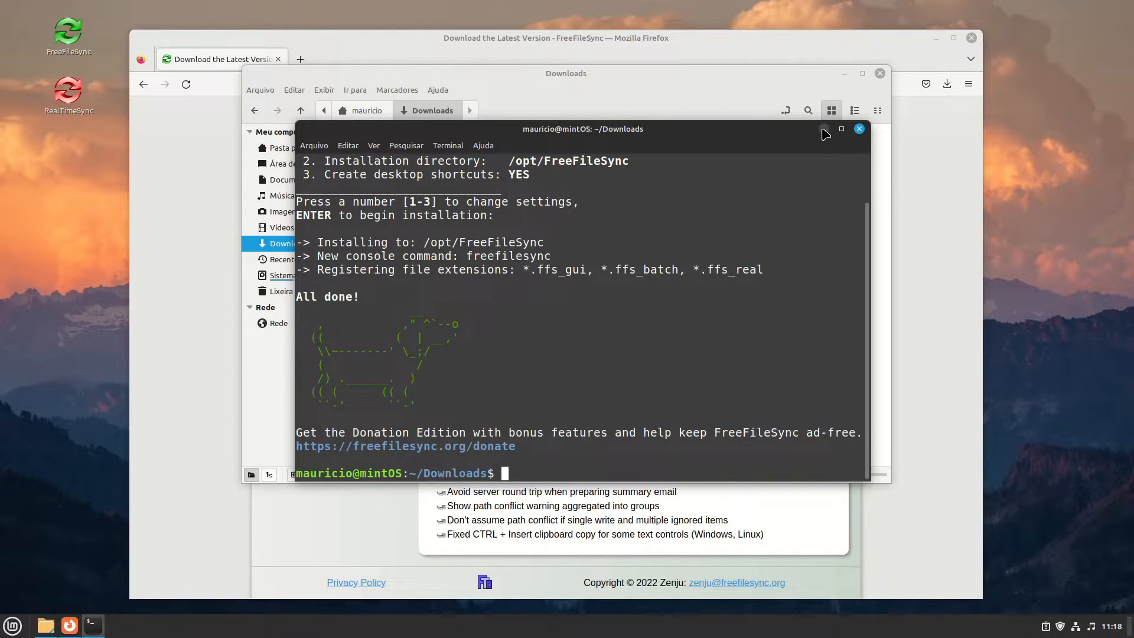
# Step: Minimize the terminal, Downloads and Firefox windows to clear the desktop
pyautogui.click(850, 73)
pyautogui.click(843, 73)
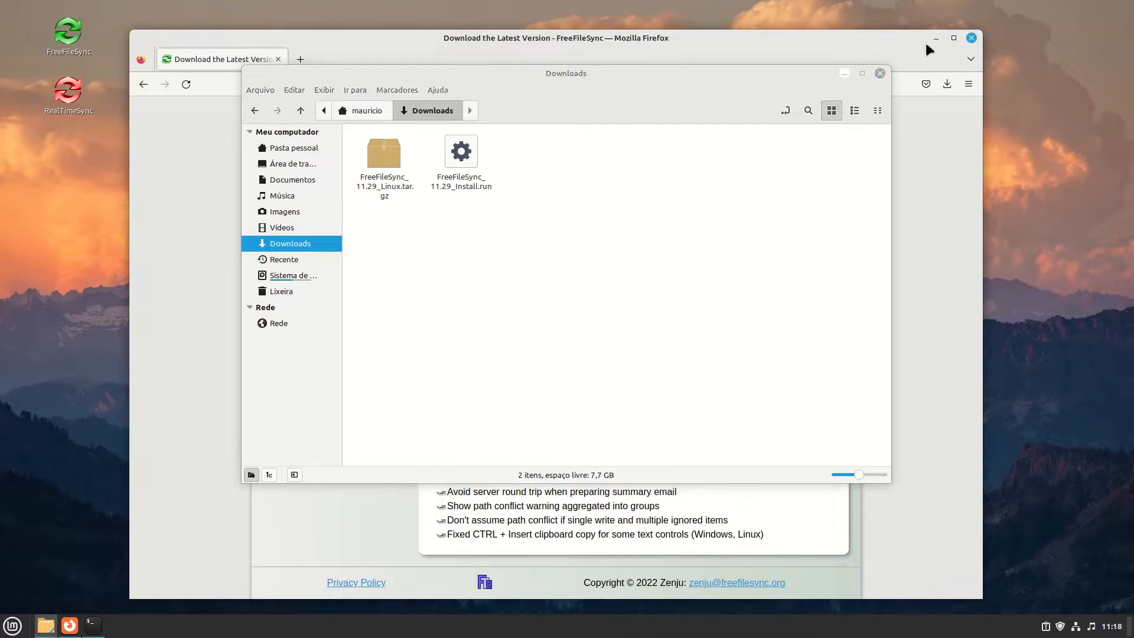
pyautogui.click(935, 38)
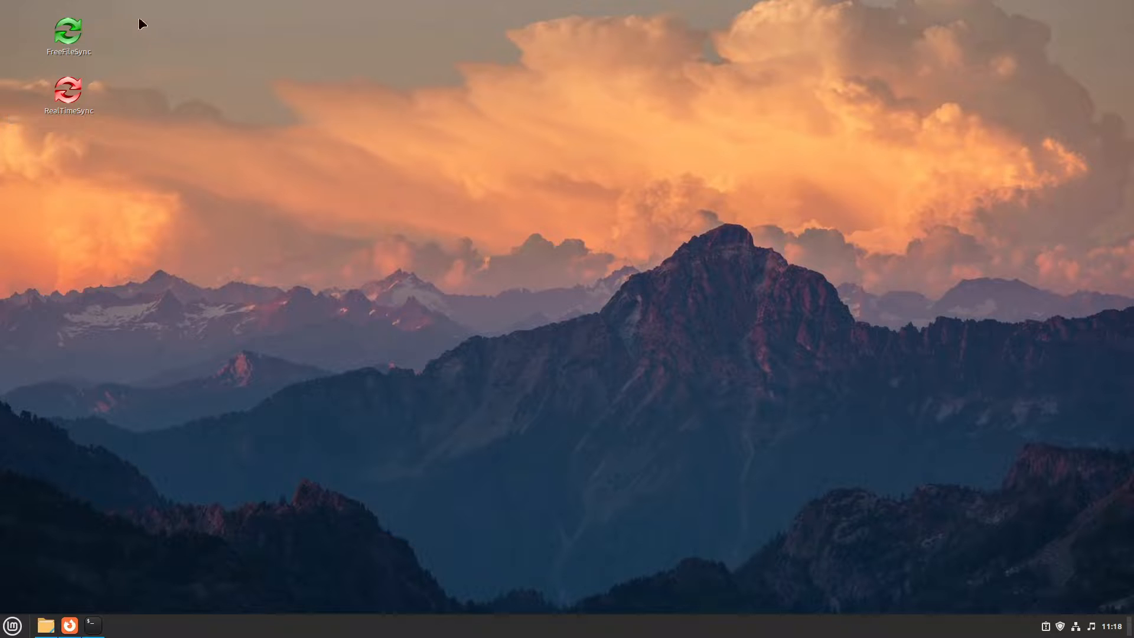
# Step: Launch FreeFileSync from the Acessórios application category
pyautogui.click(12, 627)
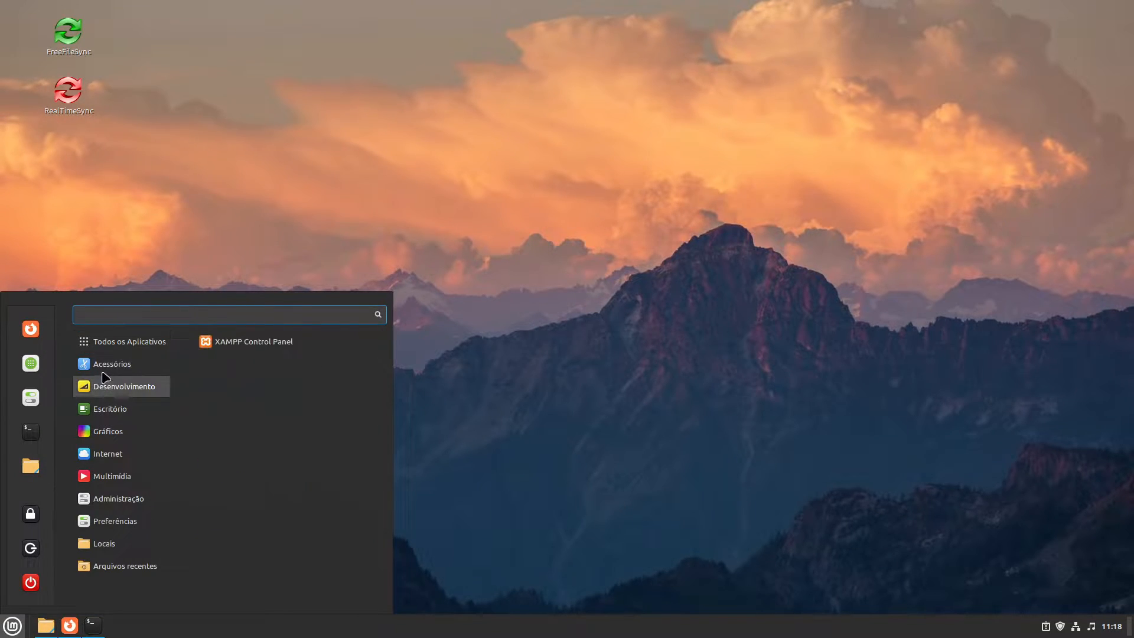
pyautogui.moveTo(145, 370)
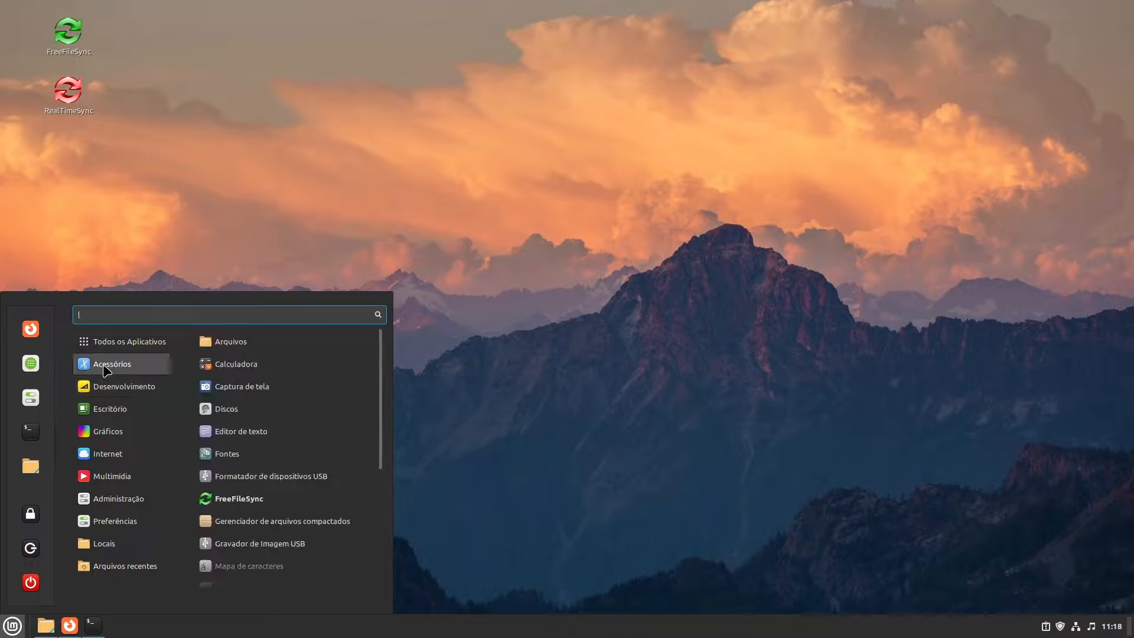
pyautogui.click(232, 501)
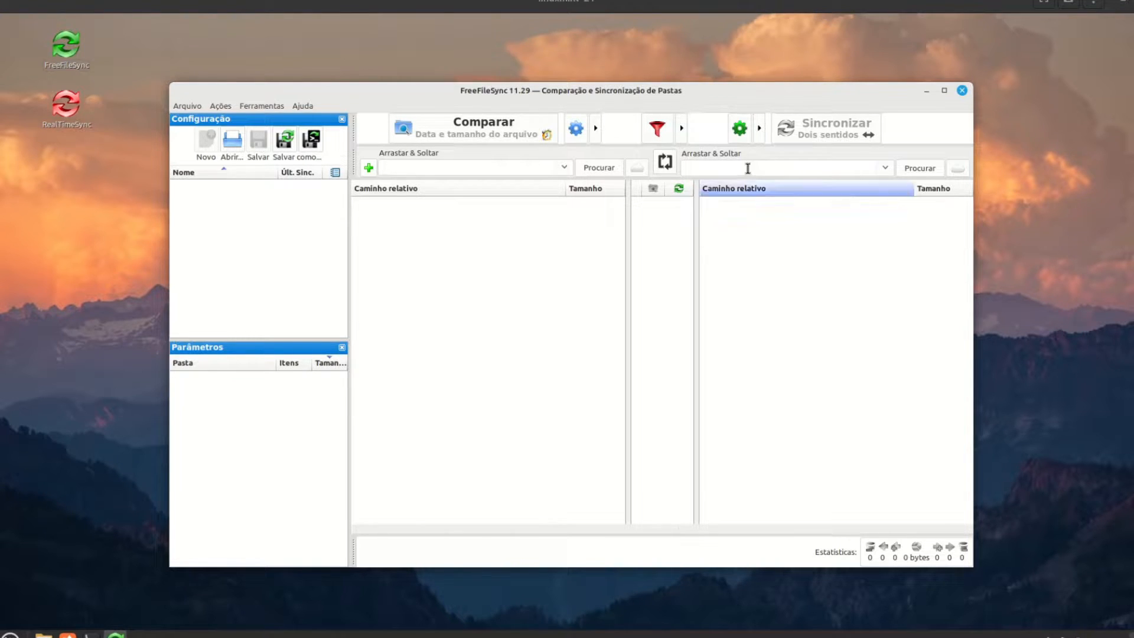
# Step: Replace the include filter in the synchronization settings with ".txt"
pyautogui.click(576, 129)
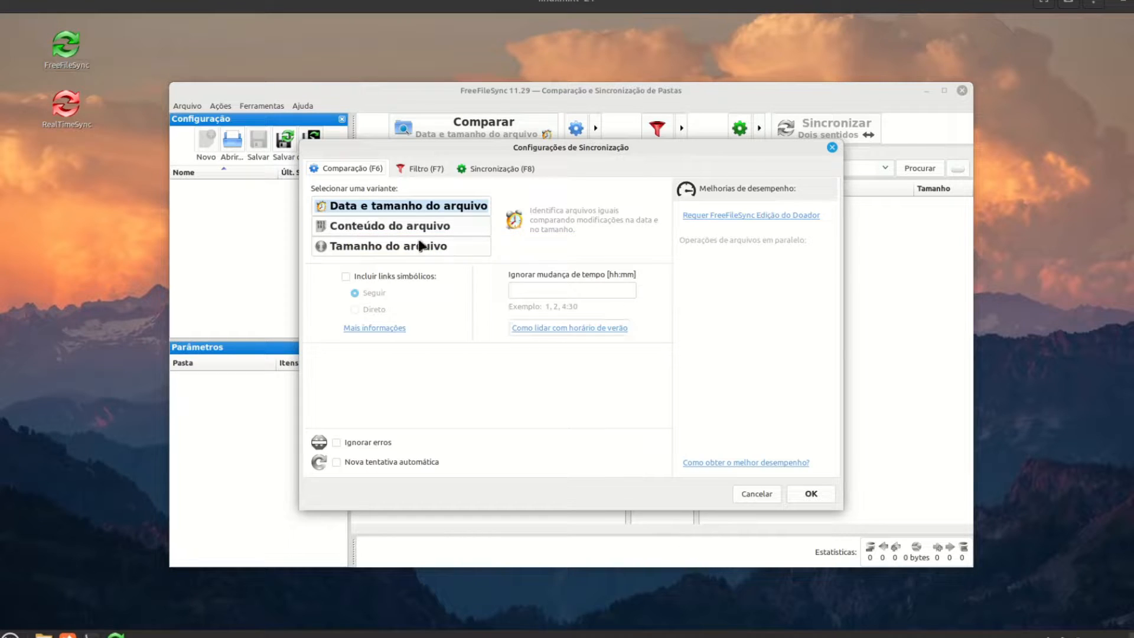
pyautogui.click(420, 168)
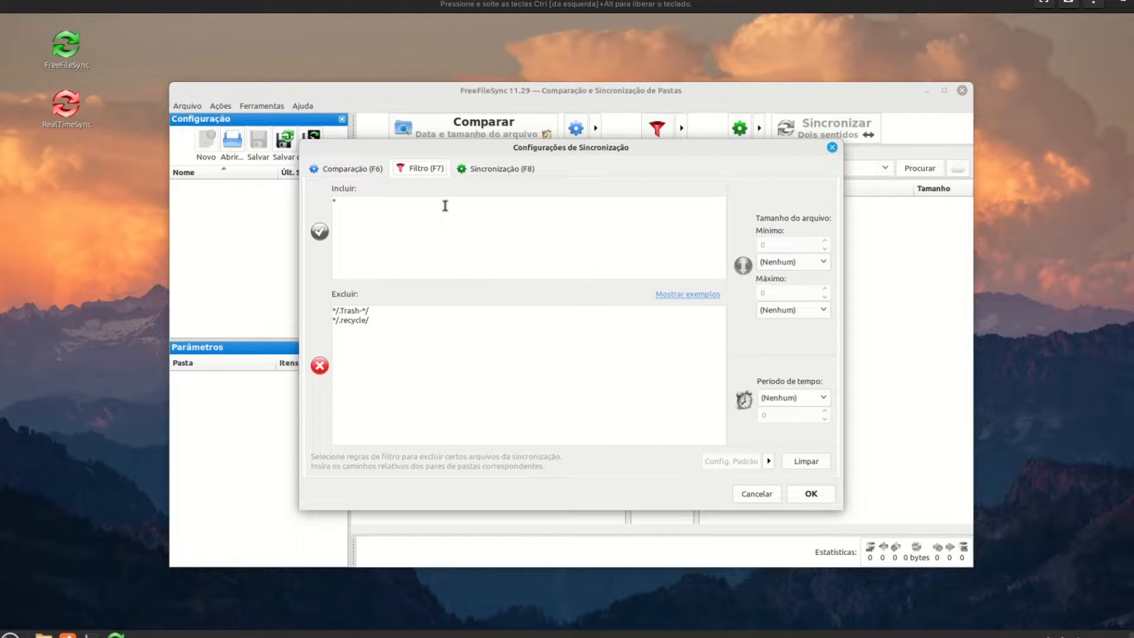
pyautogui.moveTo(365, 198); pyautogui.dragTo(319, 194)
pyautogui.press('BackSpace')
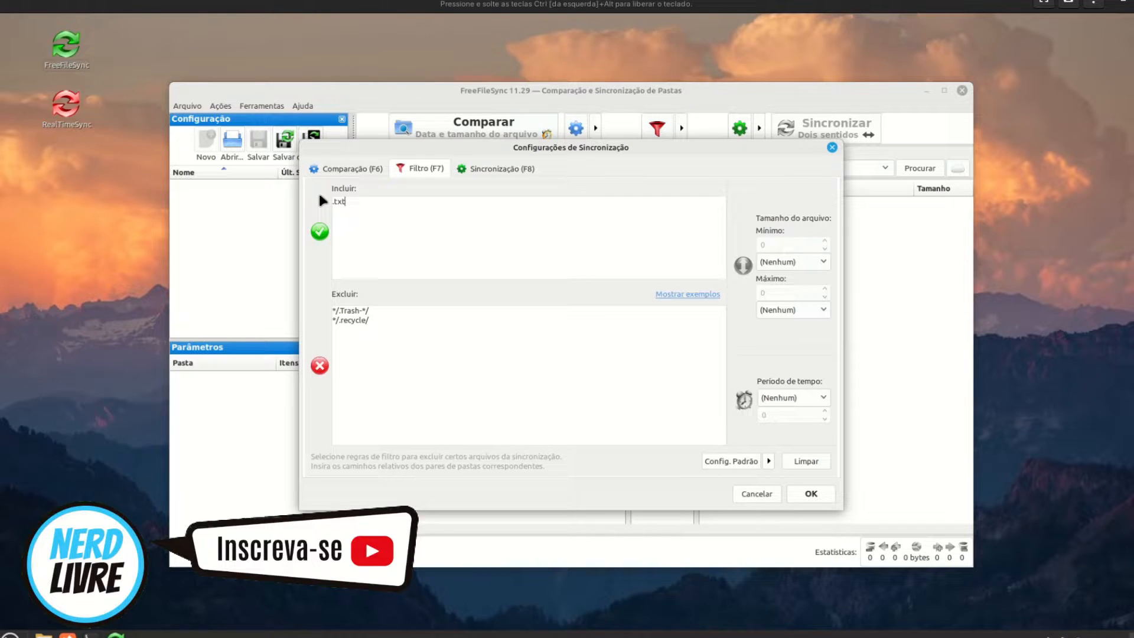
# Step: Restore the include filter to "*"
pyautogui.press('BackSpace')
pyautogui.press('BackSpace')
pyautogui.press('BackSpace')
pyautogui.press('BackSpace')
pyautogui.write('*')
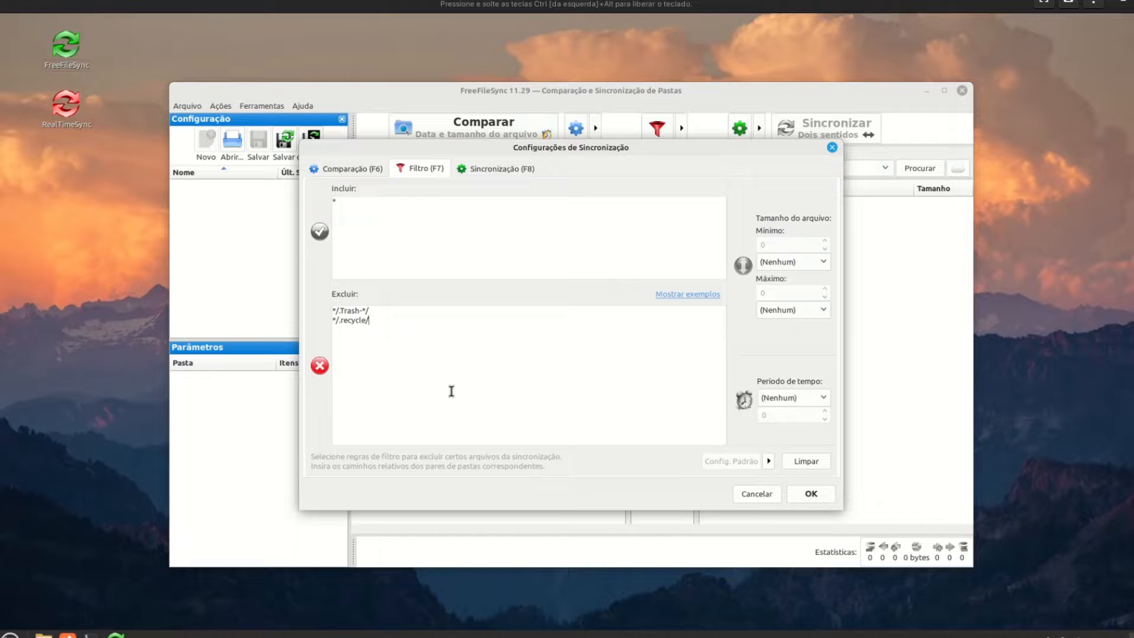
# Step: Try the Espelhar, Atualizar and Personalizado synchronization variants and set the variant back to Dois sentidos
pyautogui.click(480, 170)
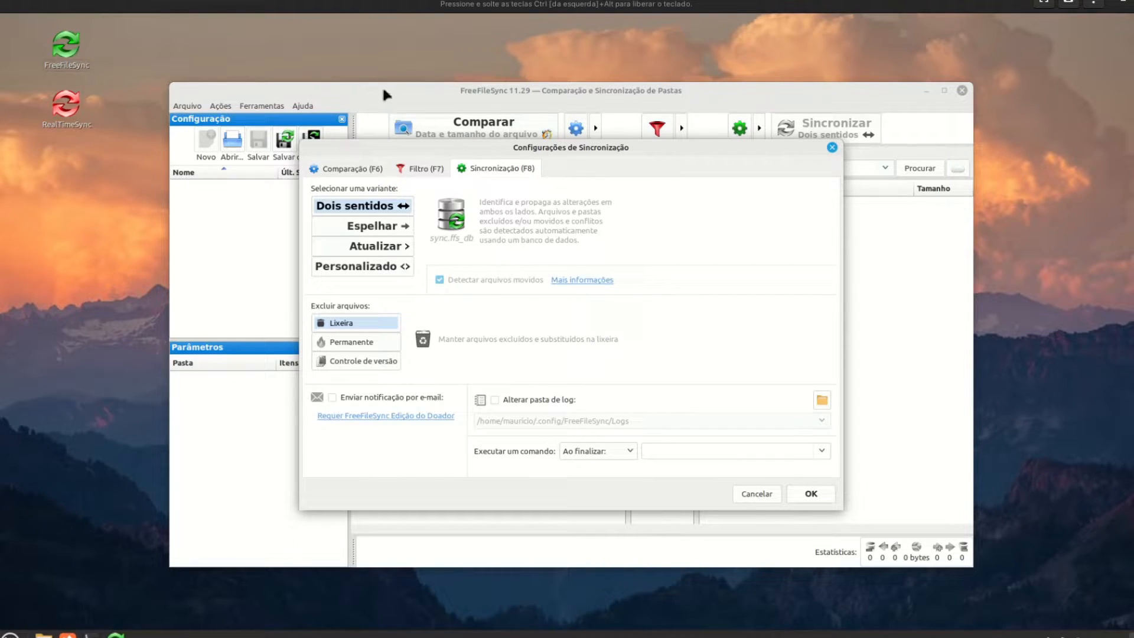
pyautogui.click(368, 227)
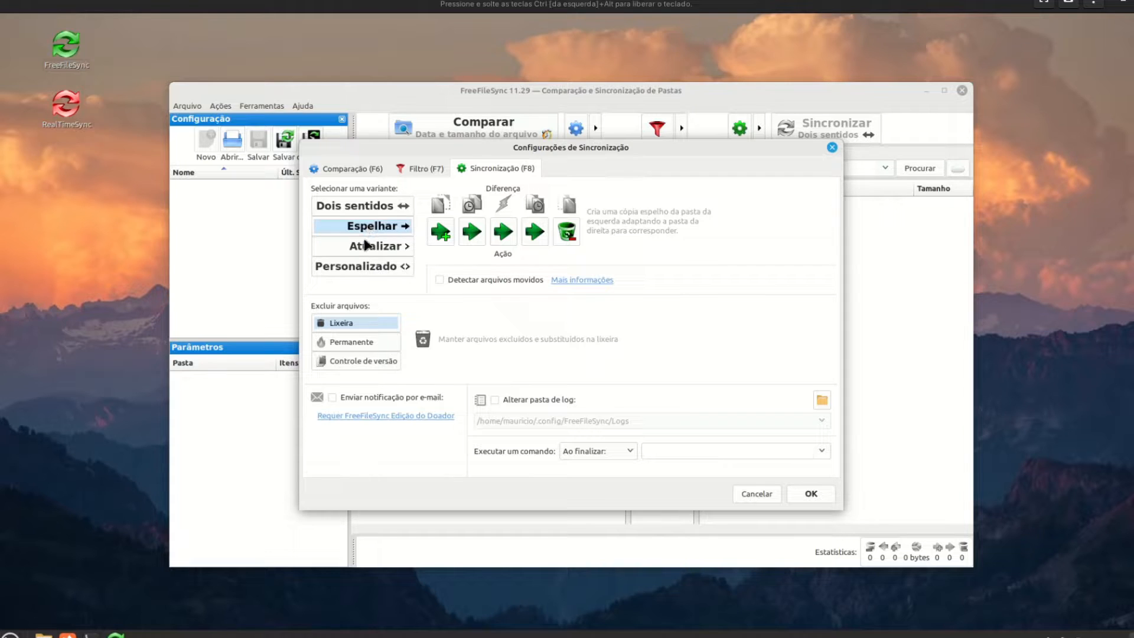
pyautogui.click(362, 251)
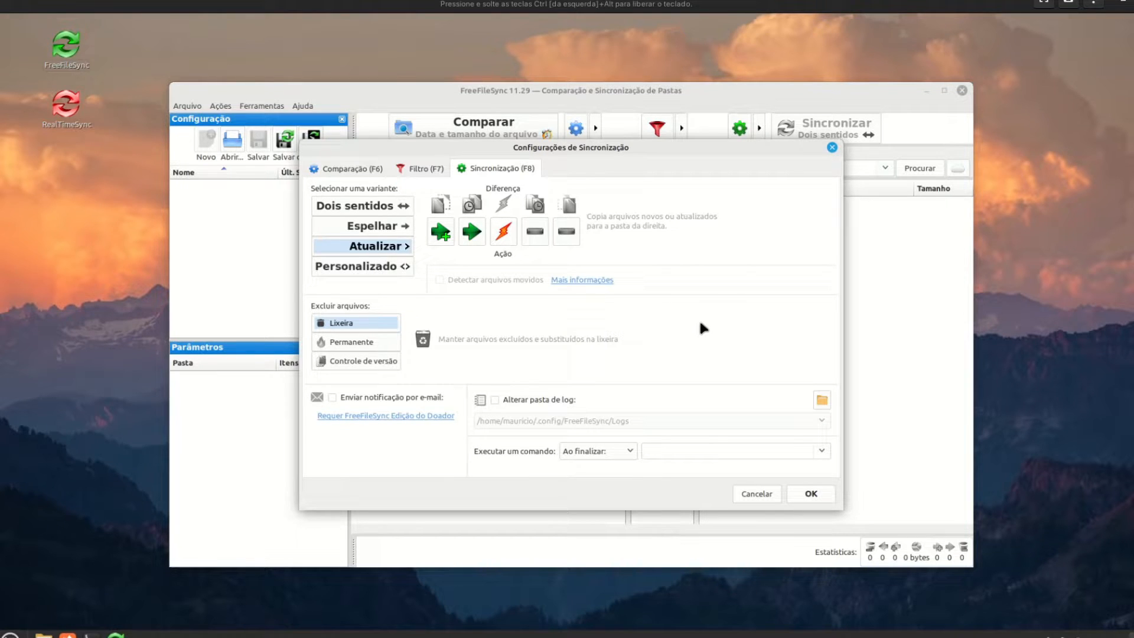
pyautogui.click(375, 271)
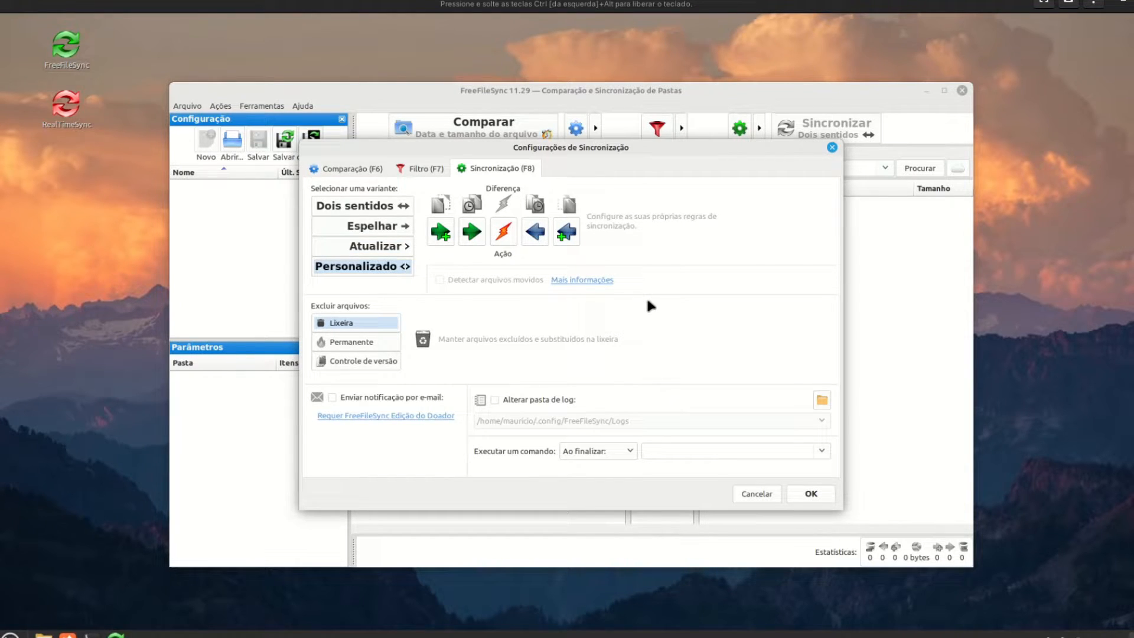
pyautogui.click(811, 493)
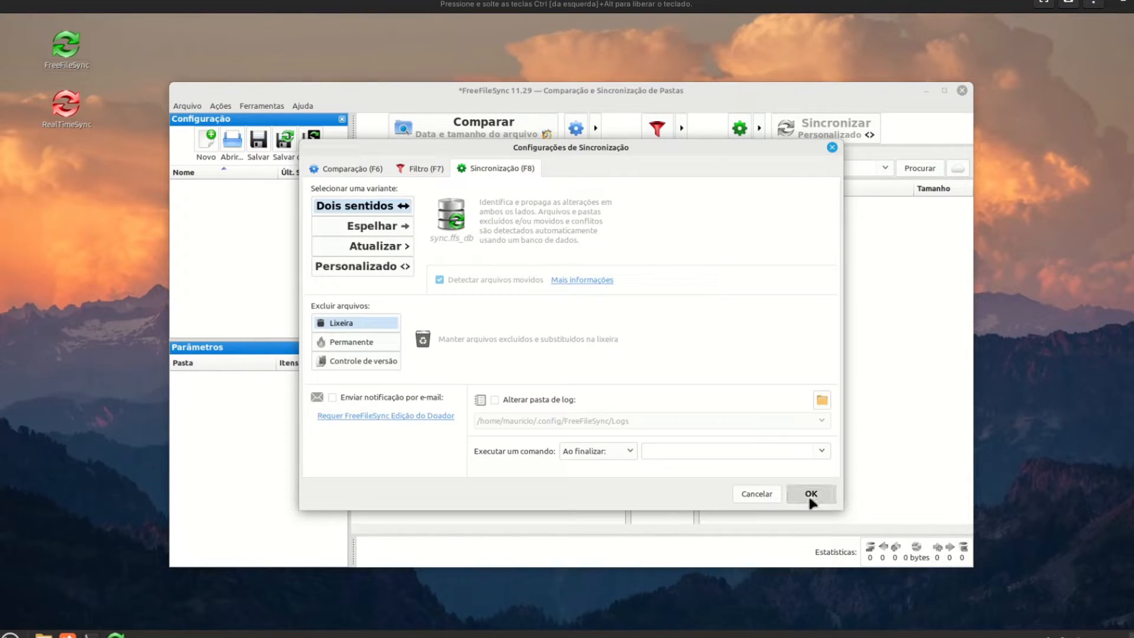
pyautogui.click(808, 493)
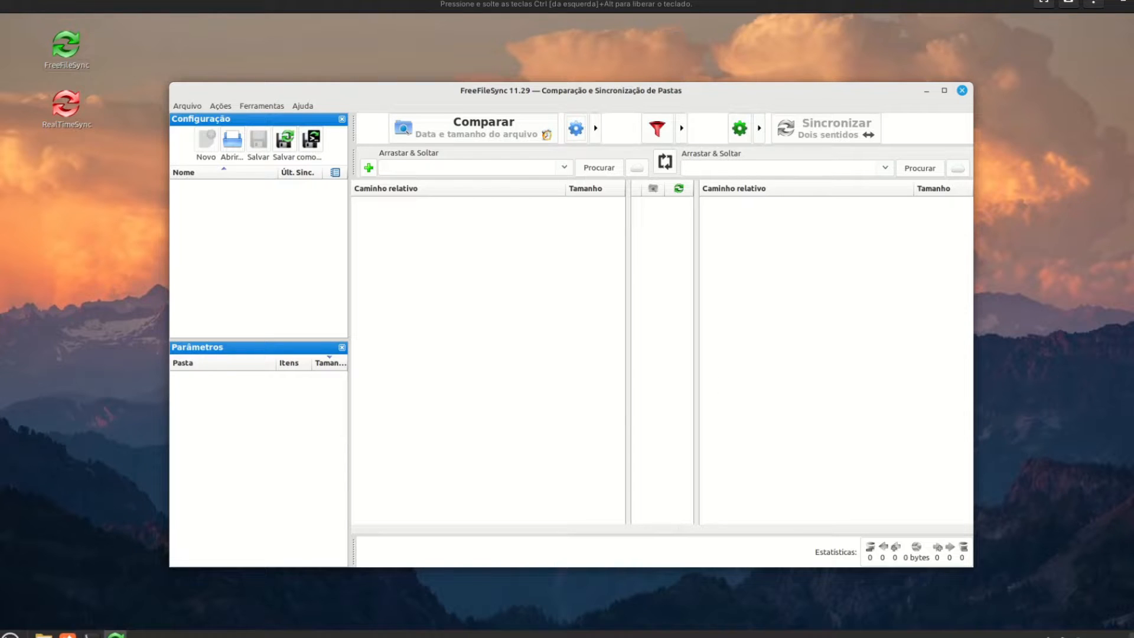
# Step: Switch to the file manager and create a folder named "backup" in the home folder
pyautogui.click(44, 635)
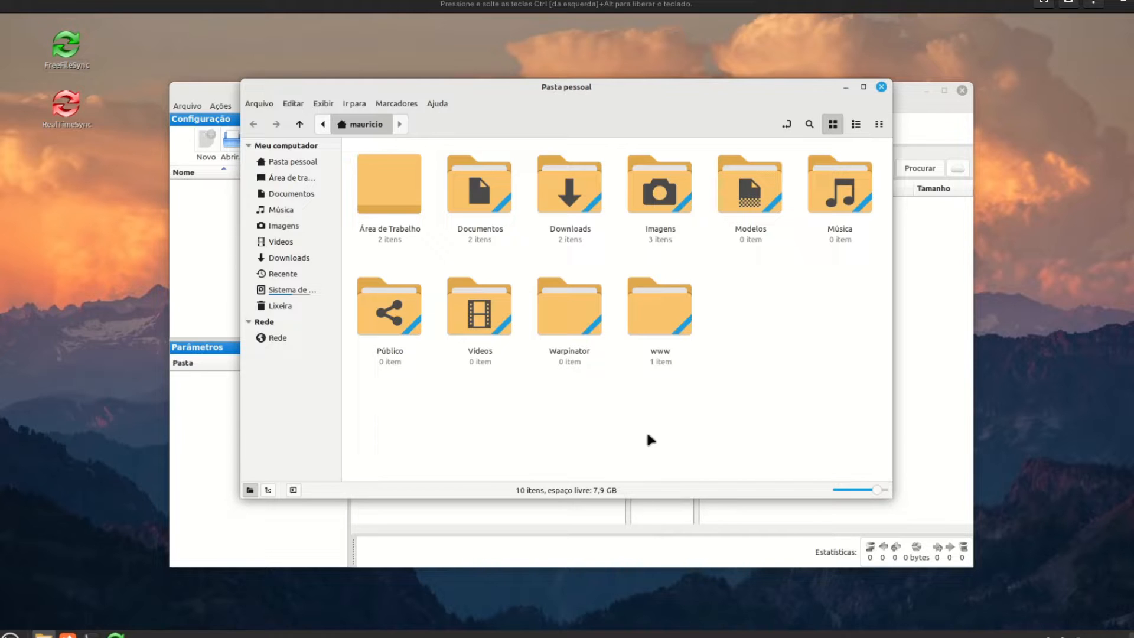
pyautogui.rightClick(648, 435)
pyautogui.click(666, 443)
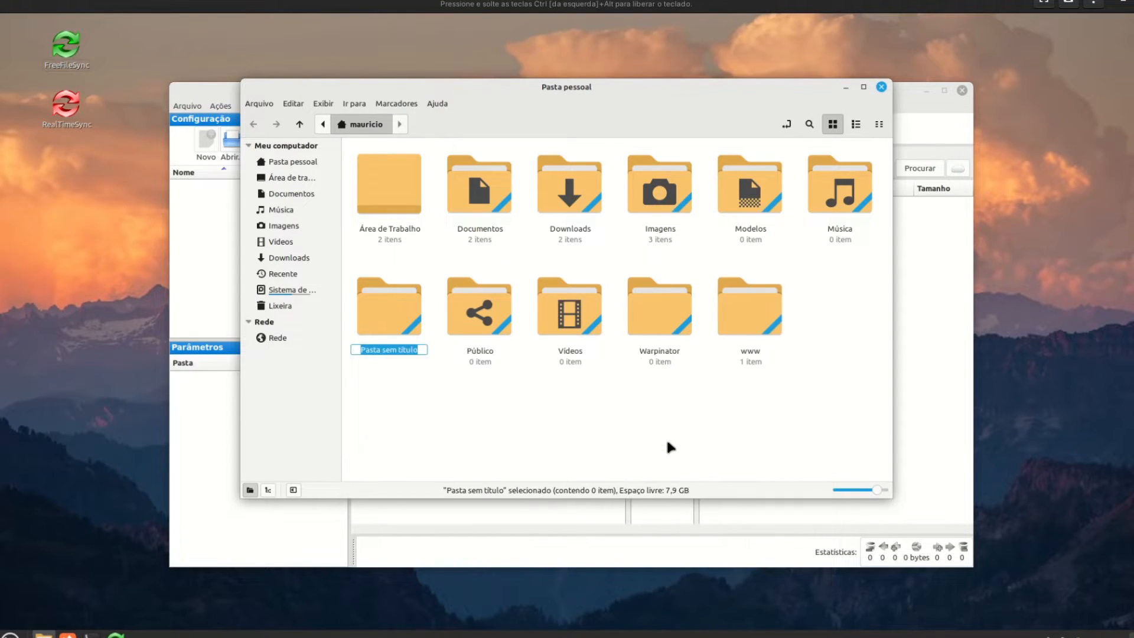
pyautogui.write('bas')
pyautogui.press('BackSpace')
pyautogui.write('ckup')
pyautogui.press('Return')
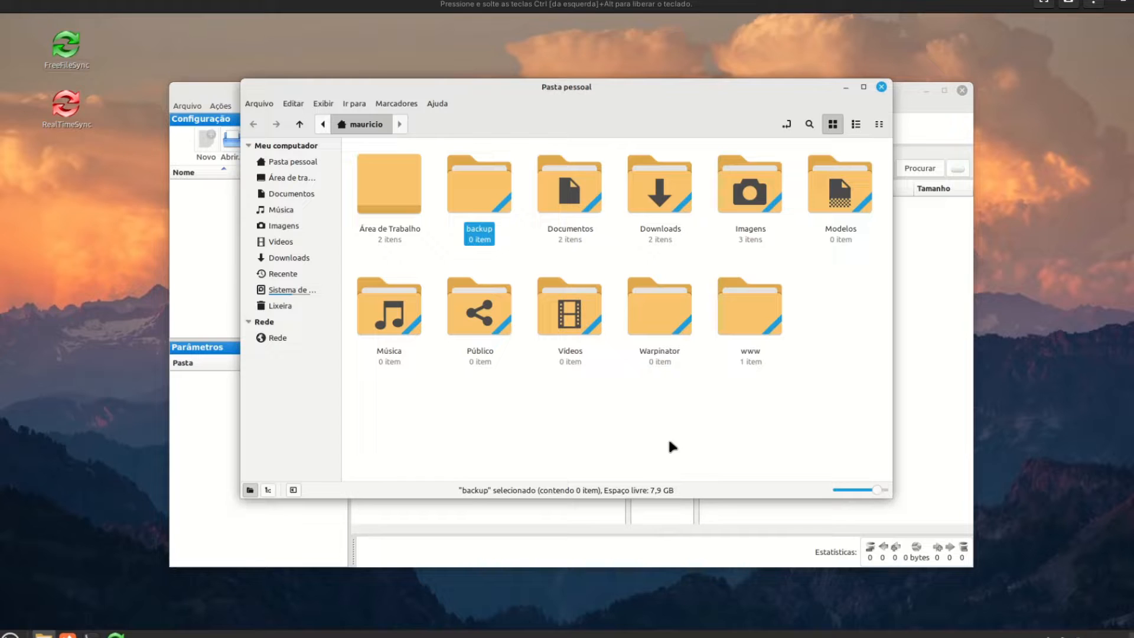
# Step: Examine the contents of the Documentos and Imagens folders and return to the home folder
pyautogui.click(576, 194)
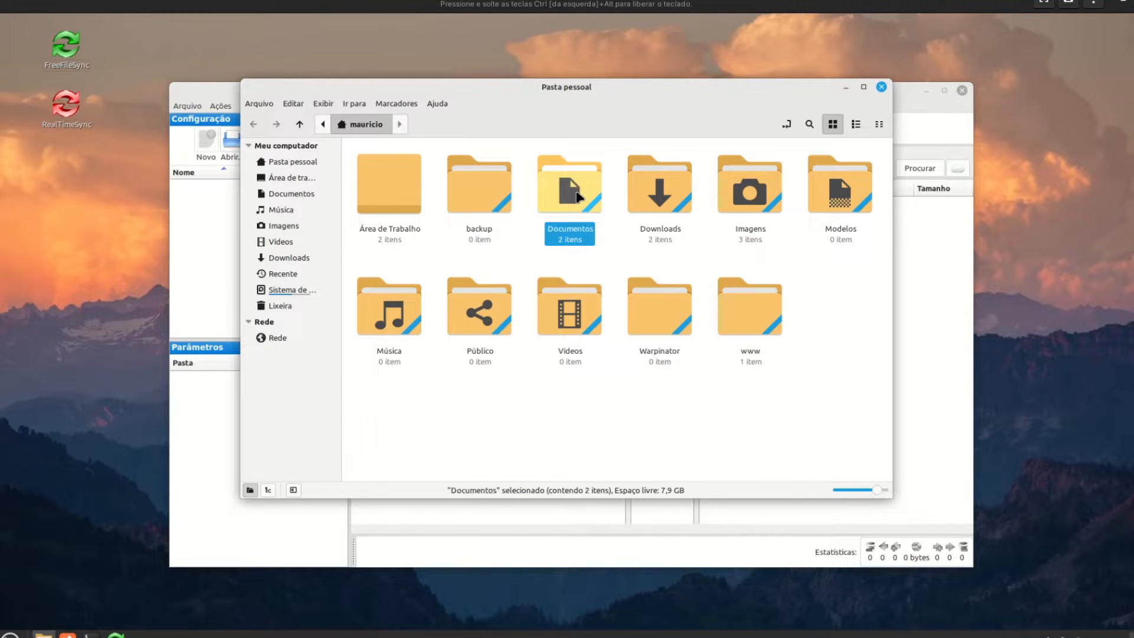
pyautogui.doubleClick(576, 193)
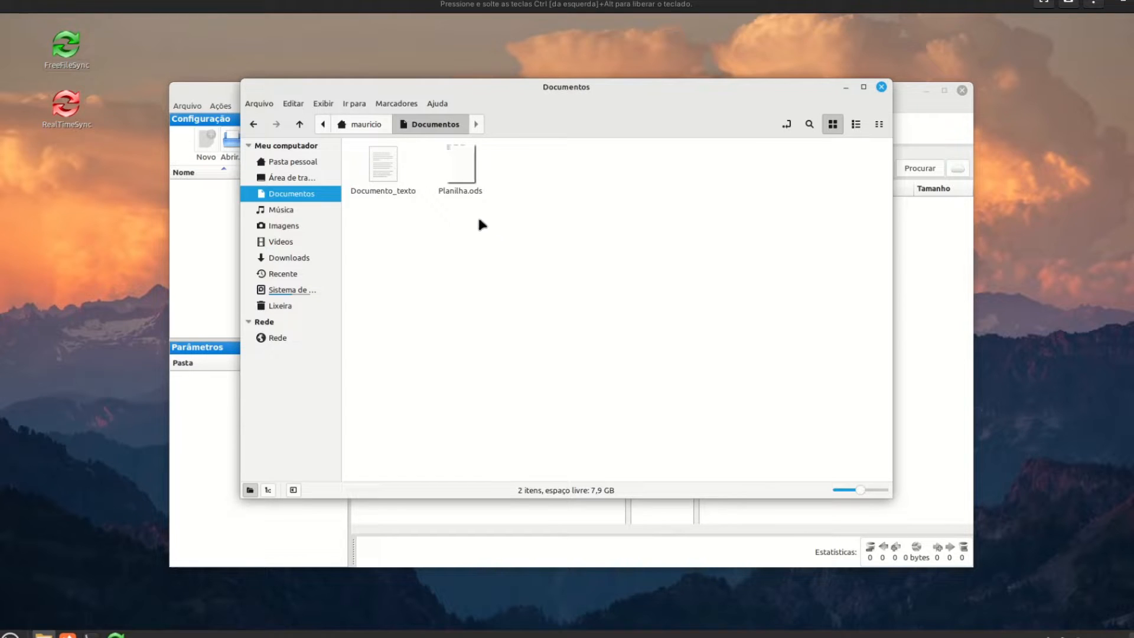
pyautogui.click(378, 126)
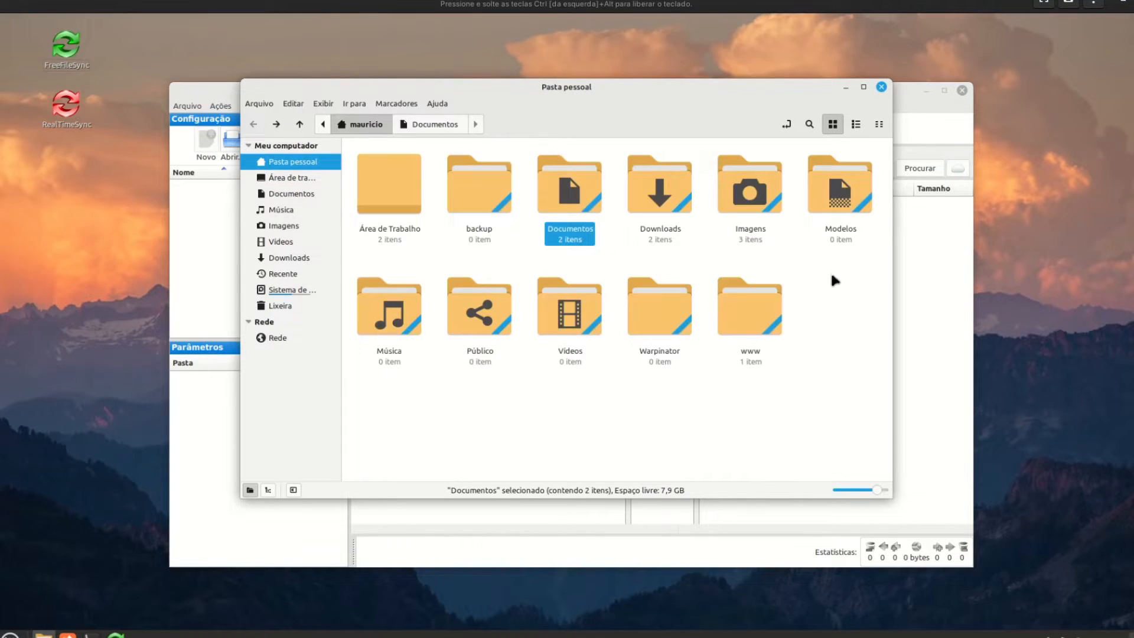
pyautogui.doubleClick(756, 195)
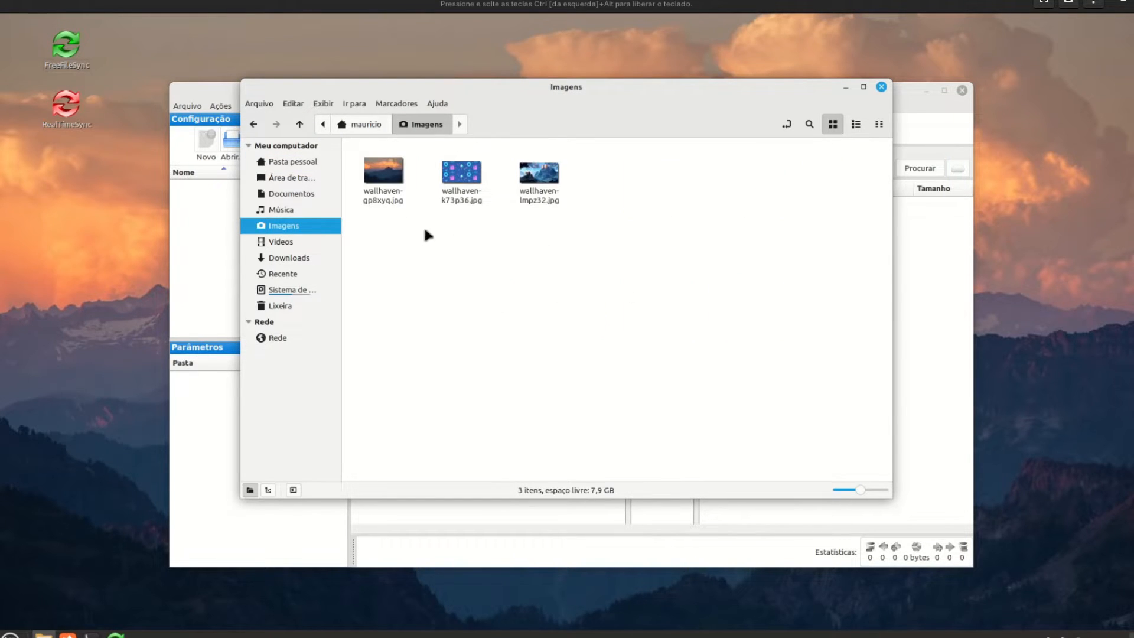
pyautogui.click(367, 126)
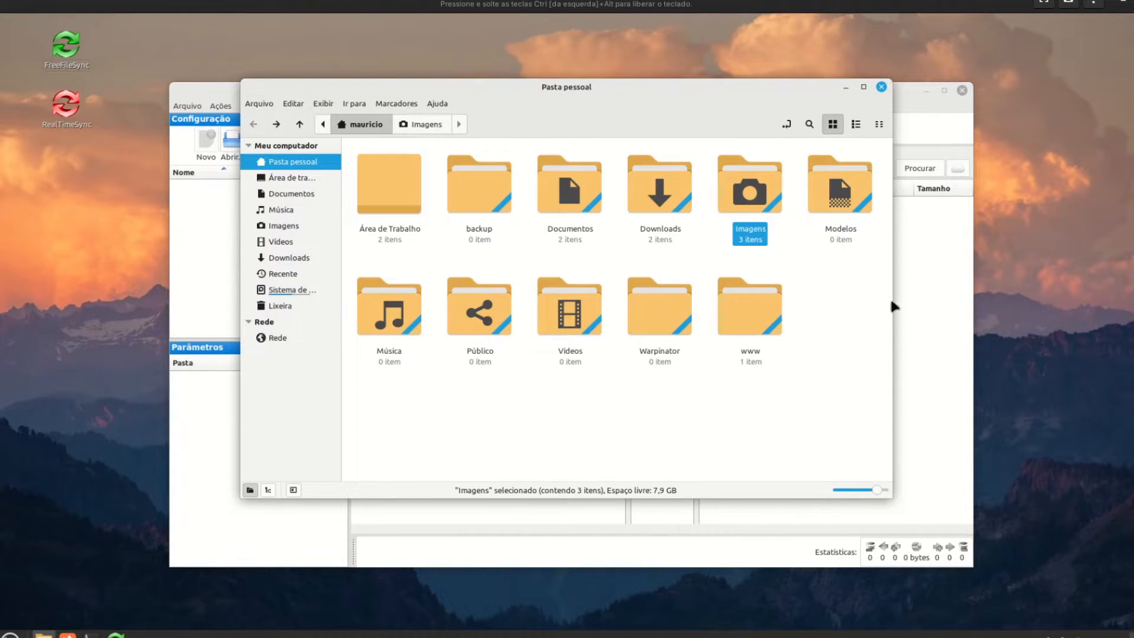
# Step: Switch to FreeFileSync and set the Documentos folder as the source of the first folder pair
pyautogui.click(924, 306)
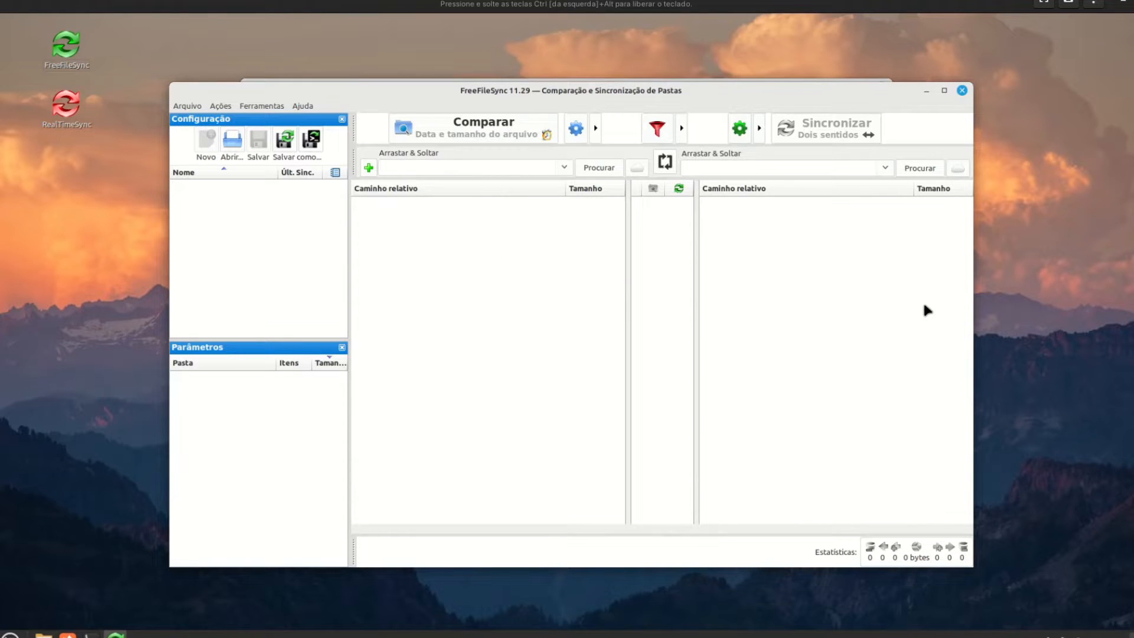
pyautogui.click(595, 168)
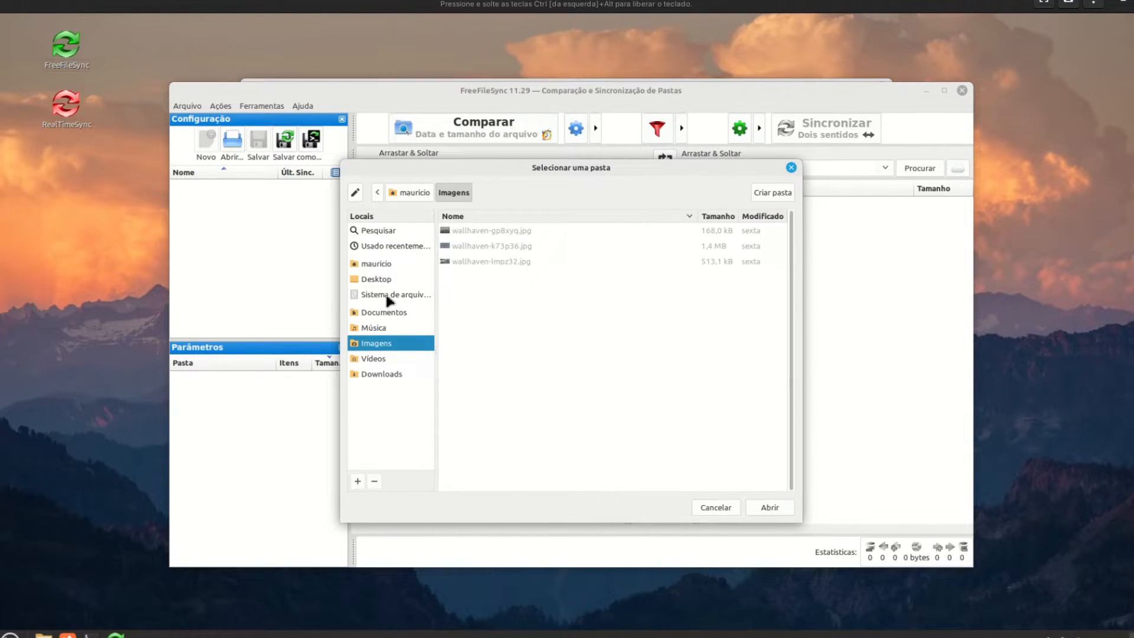
pyautogui.click(392, 313)
pyautogui.click(772, 506)
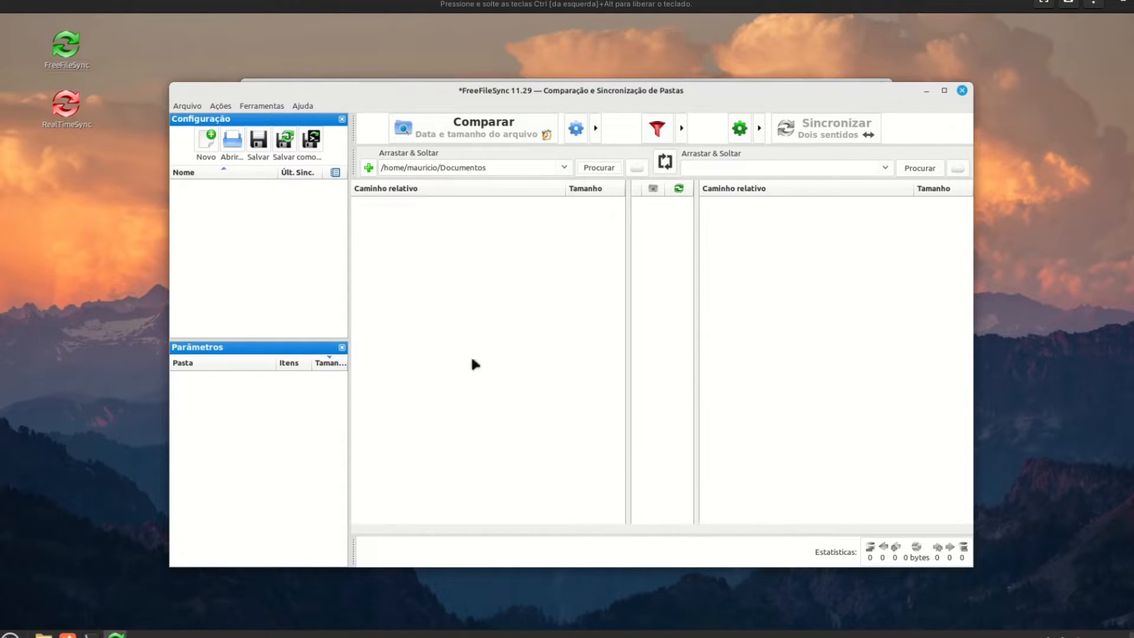
# Step: Add a second folder pair and set its source to the Imagens folder
pyautogui.click(367, 168)
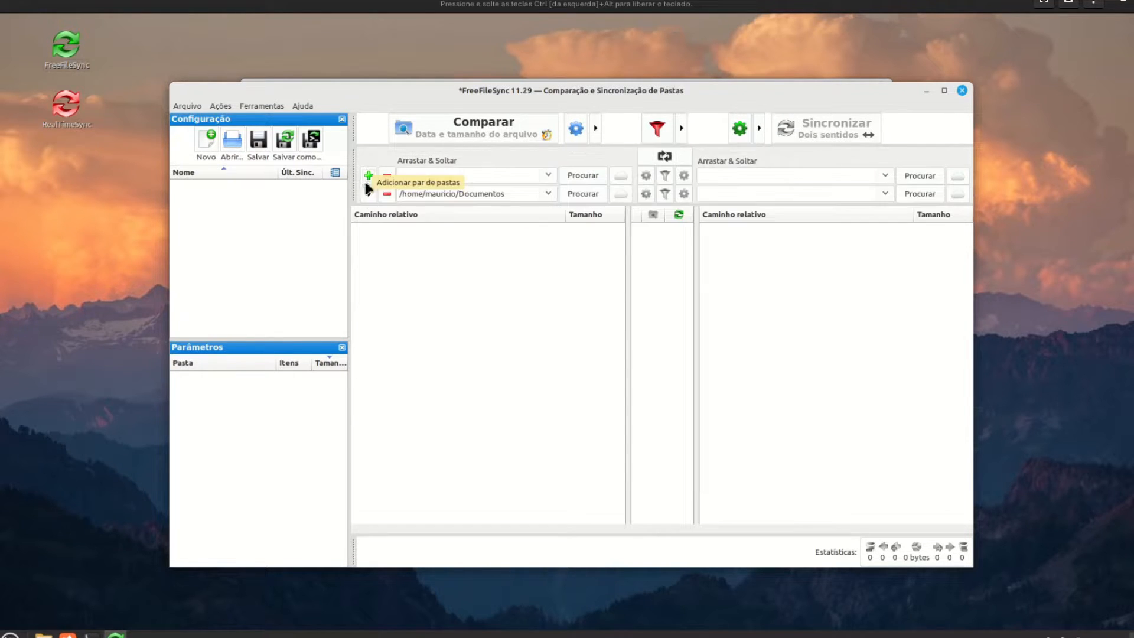
pyautogui.click(576, 177)
pyautogui.click(372, 306)
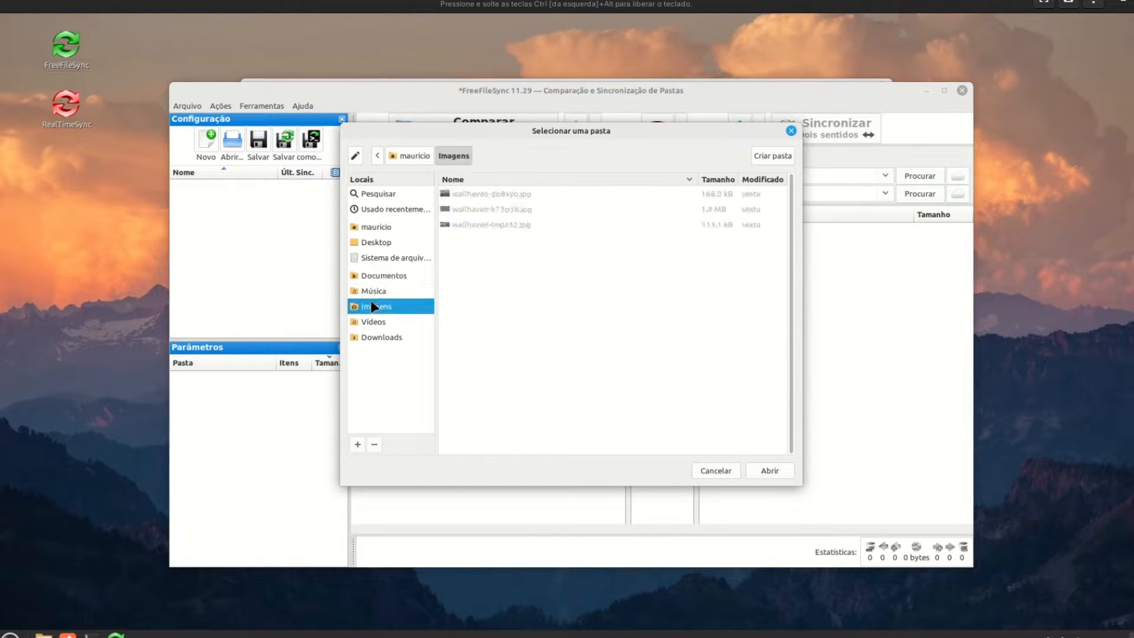
pyautogui.click(769, 468)
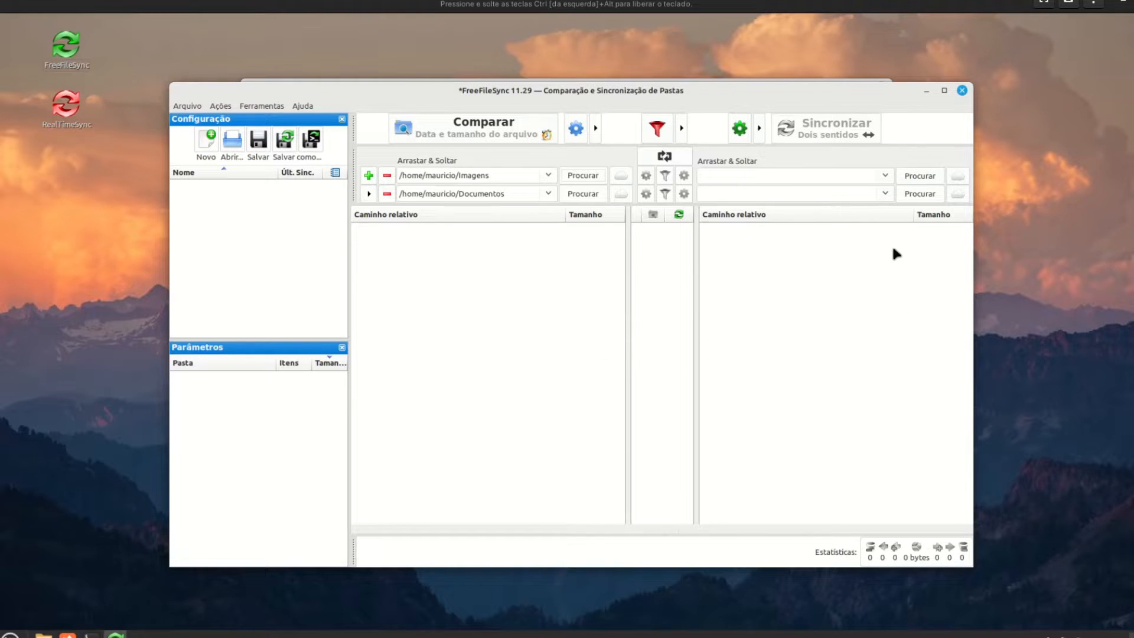
# Step: Create a folder named "backup_imagens" inside the backup folder and set it as the destination for Imagens
pyautogui.click(929, 177)
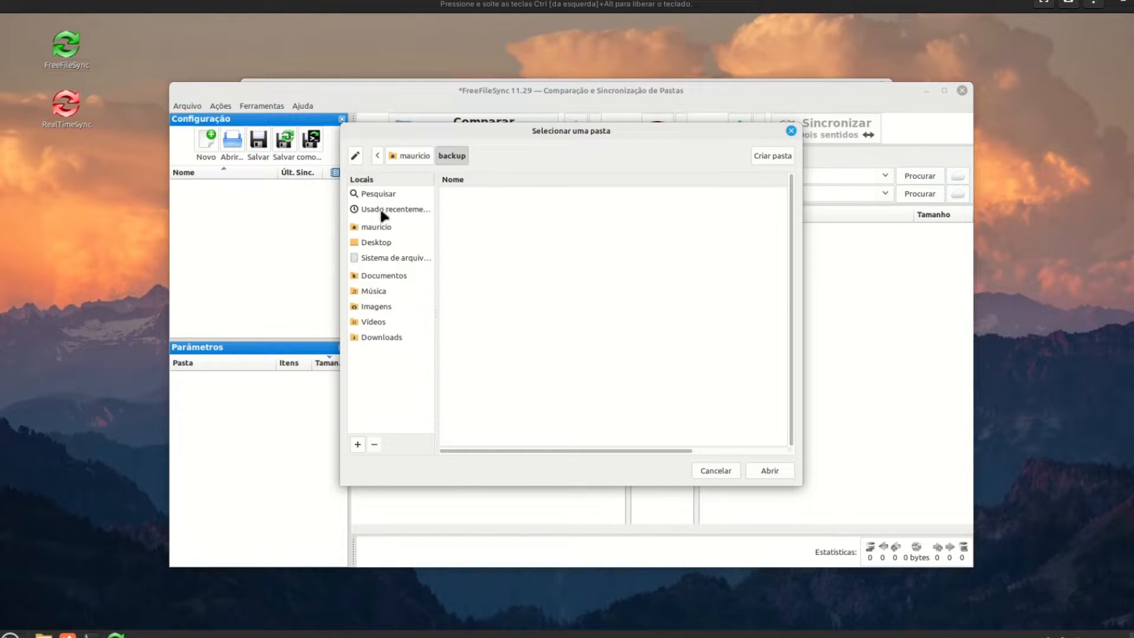
pyautogui.click(379, 228)
pyautogui.doubleClick(465, 209)
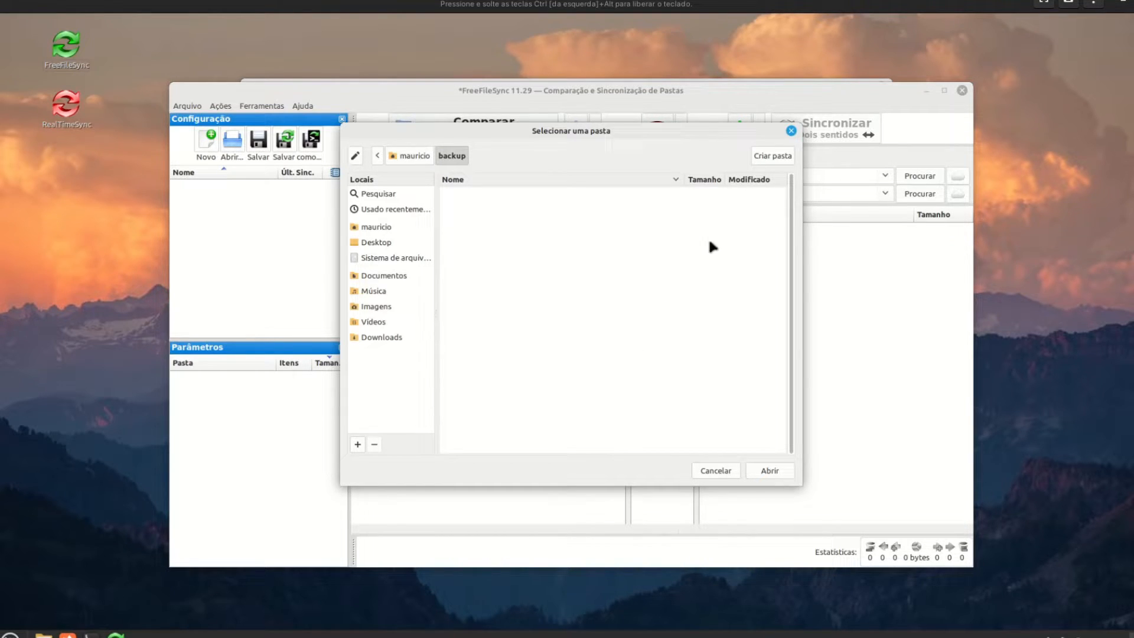
pyautogui.click(767, 155)
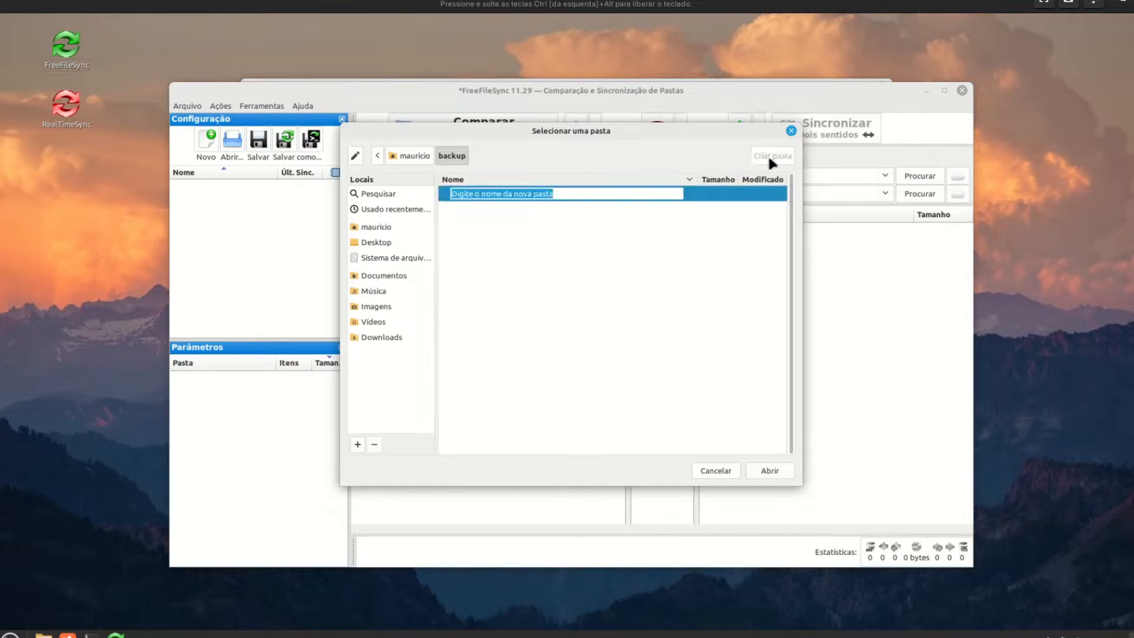
pyautogui.write('backuo')
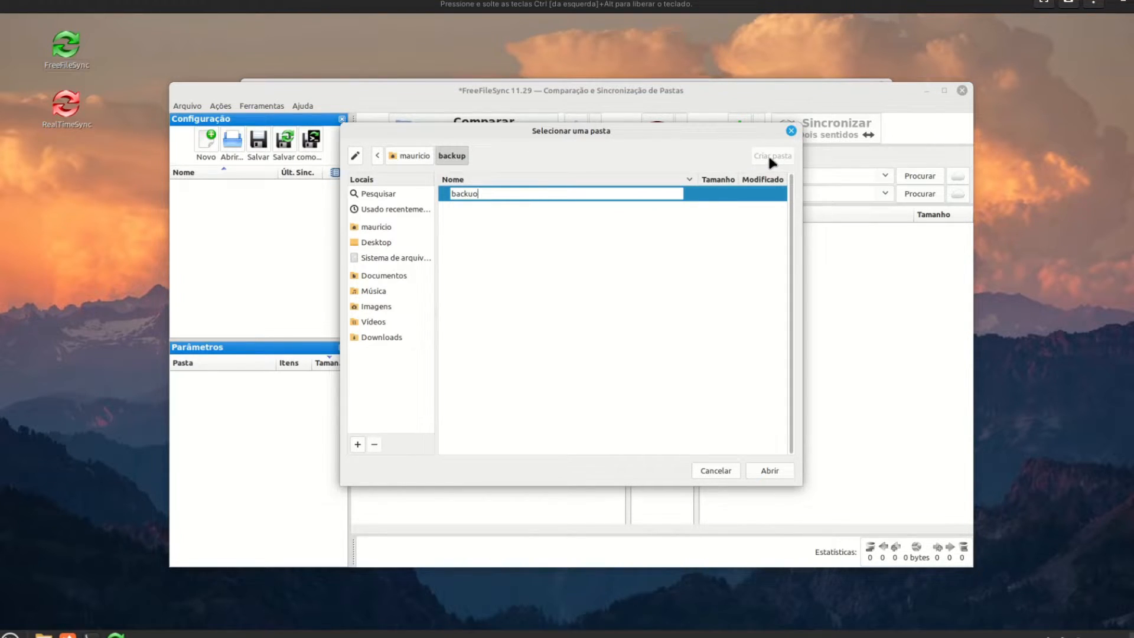
pyautogui.press('BackSpace')
pyautogui.write('p_imagens')
pyautogui.press('Return')
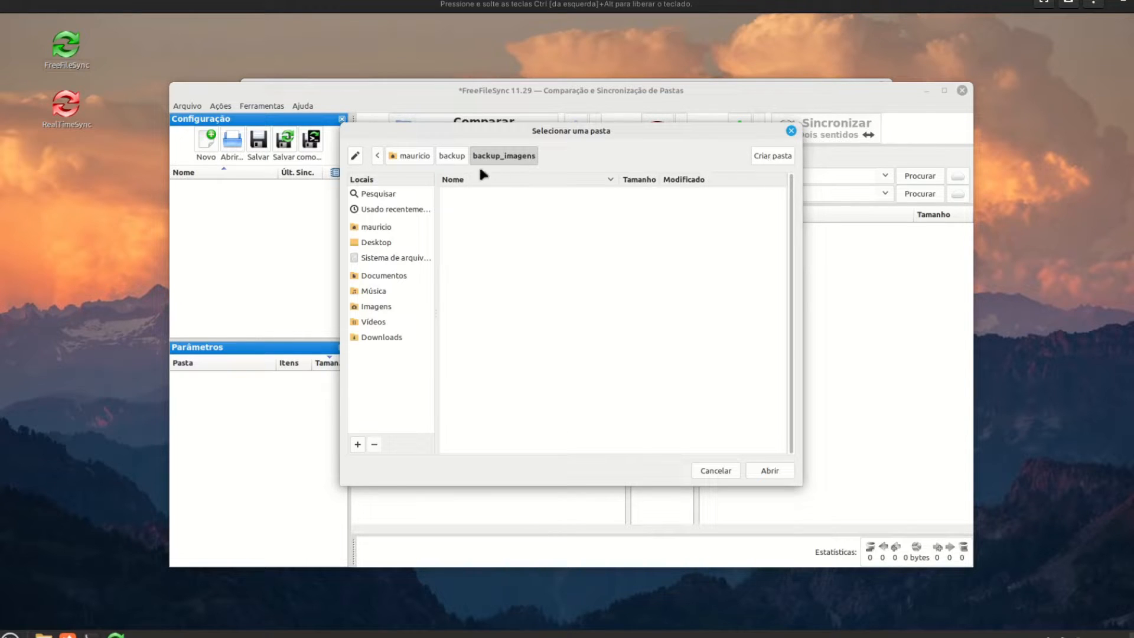
pyautogui.click(770, 470)
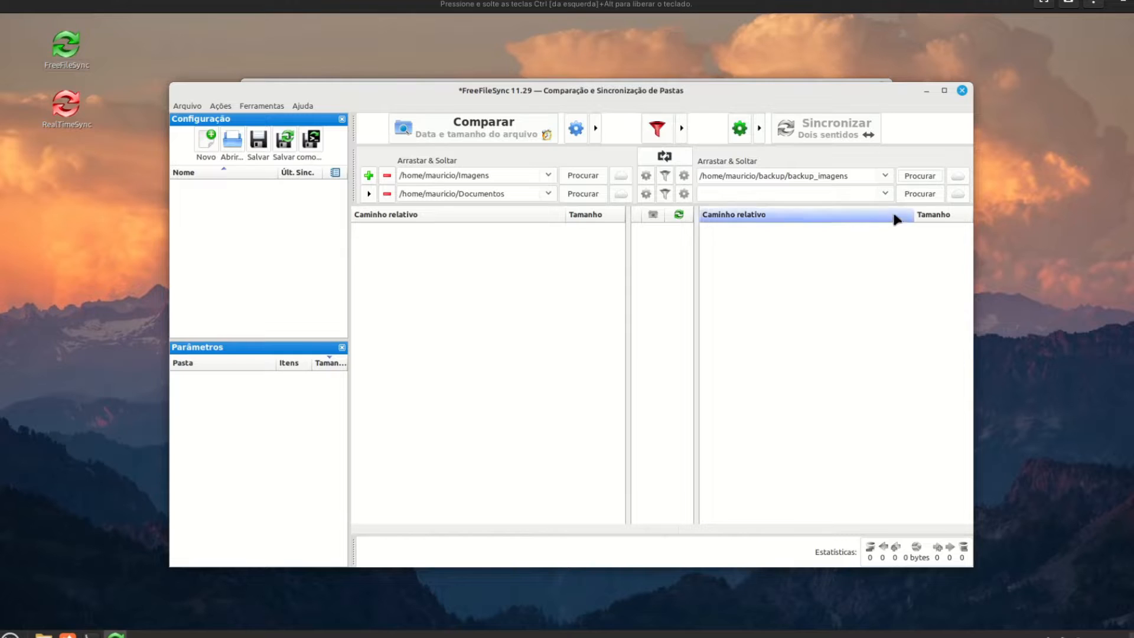
# Step: Create a folder named "backup_doc" inside the backup folder and set it as the destination for Documentos
pyautogui.click(921, 195)
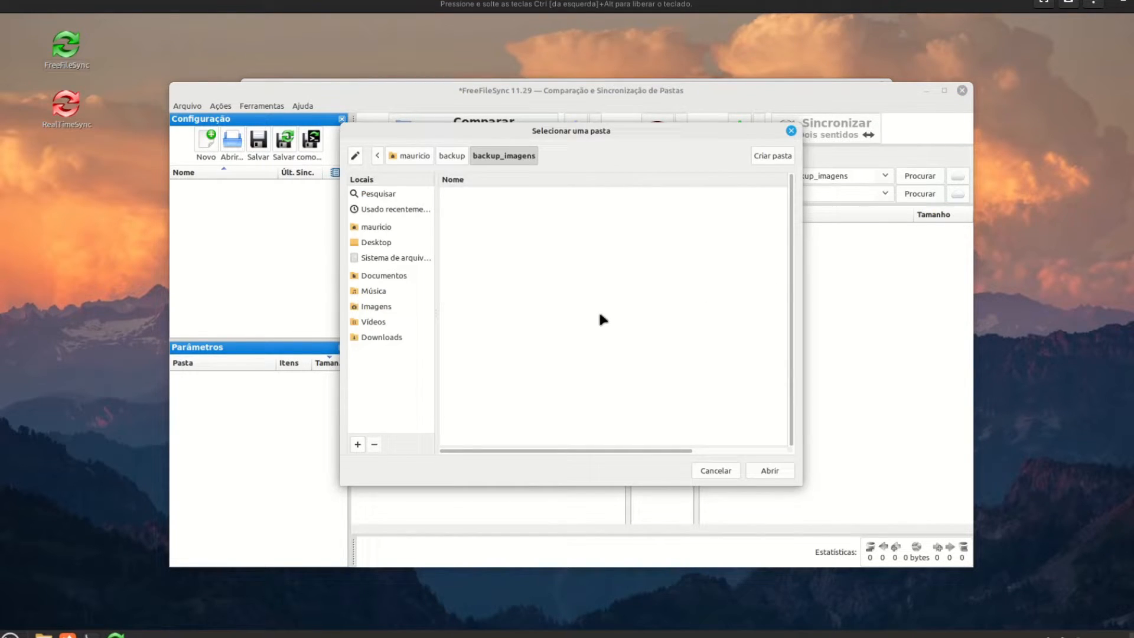
pyautogui.click(455, 159)
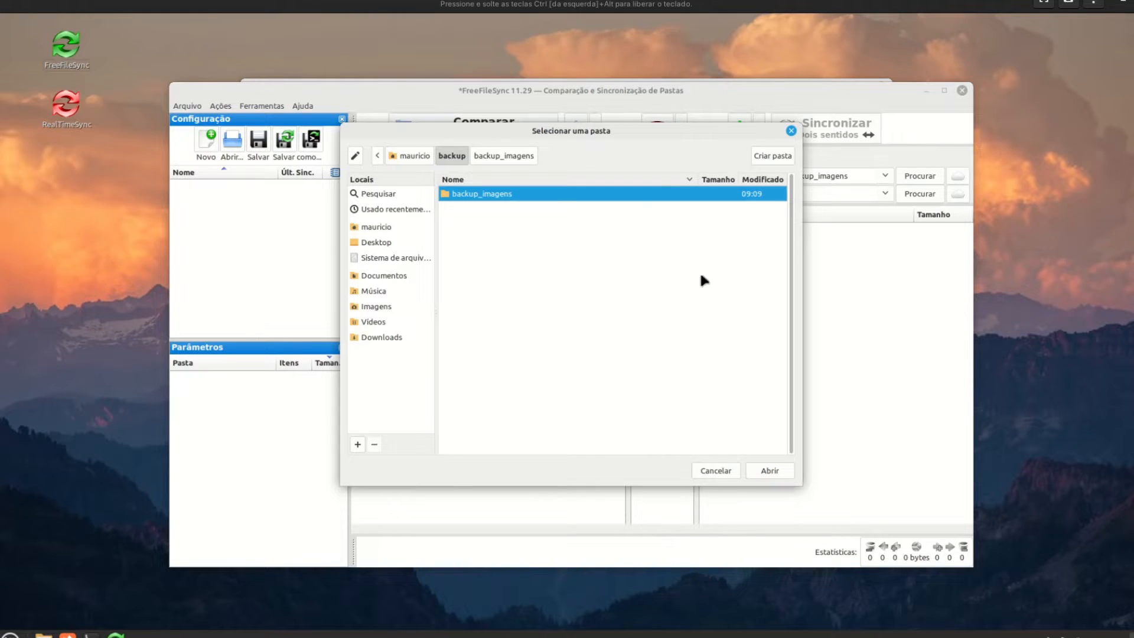
pyautogui.click(771, 156)
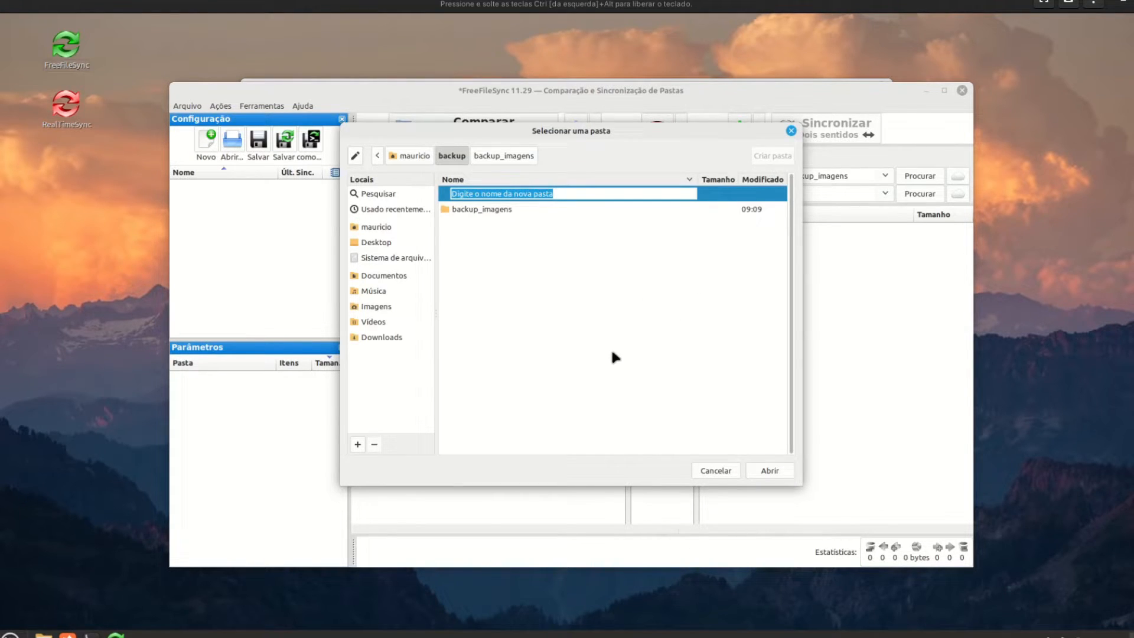
pyautogui.write('backup')
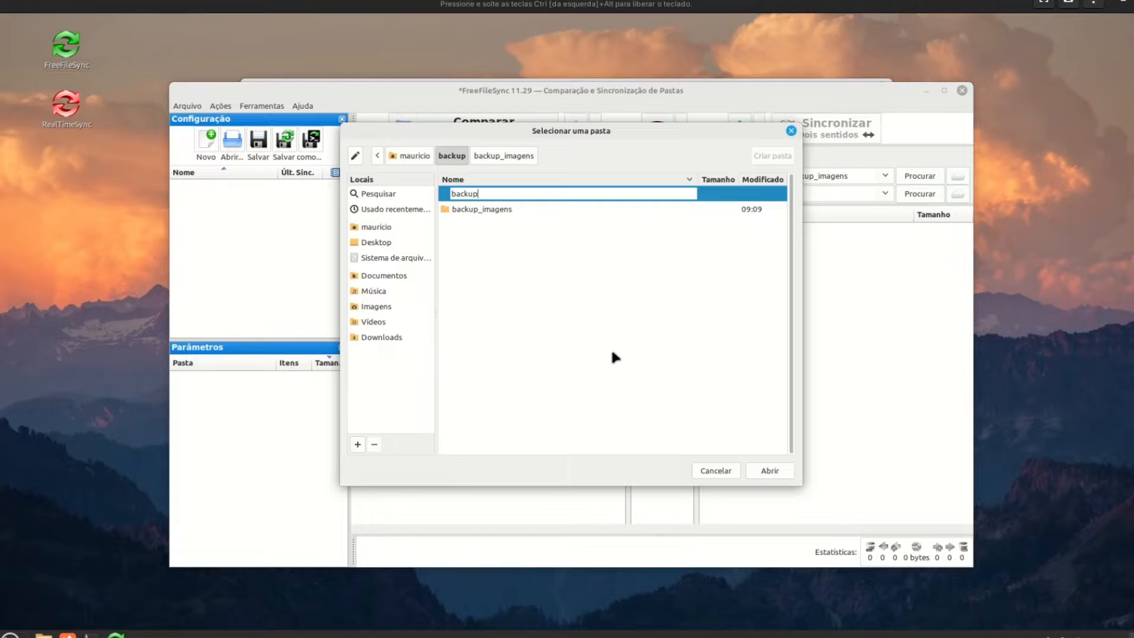
pyautogui.write('_doc')
pyautogui.press('Return')
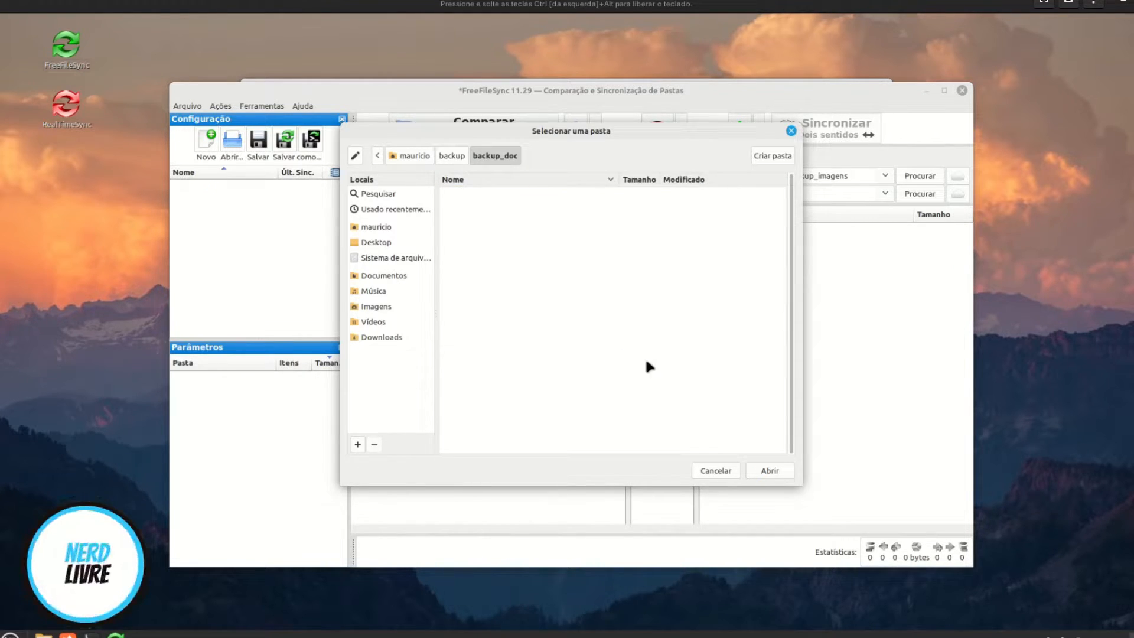
pyautogui.click(770, 471)
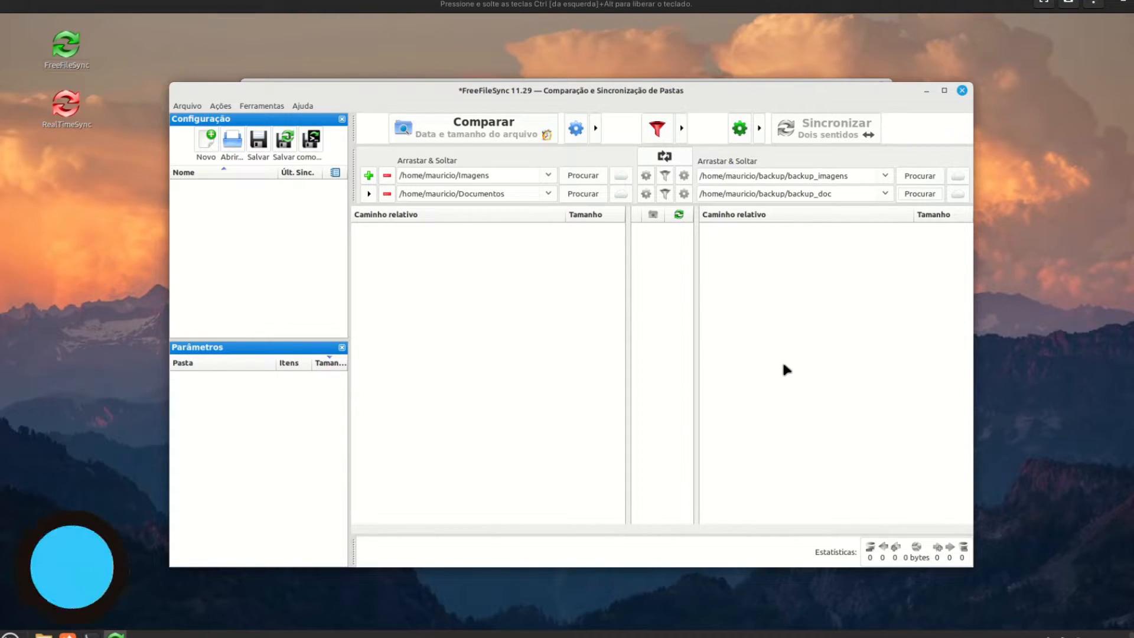
# Step: Compare both folder pairs and run the Dois sentidos synchronization
pyautogui.click(478, 134)
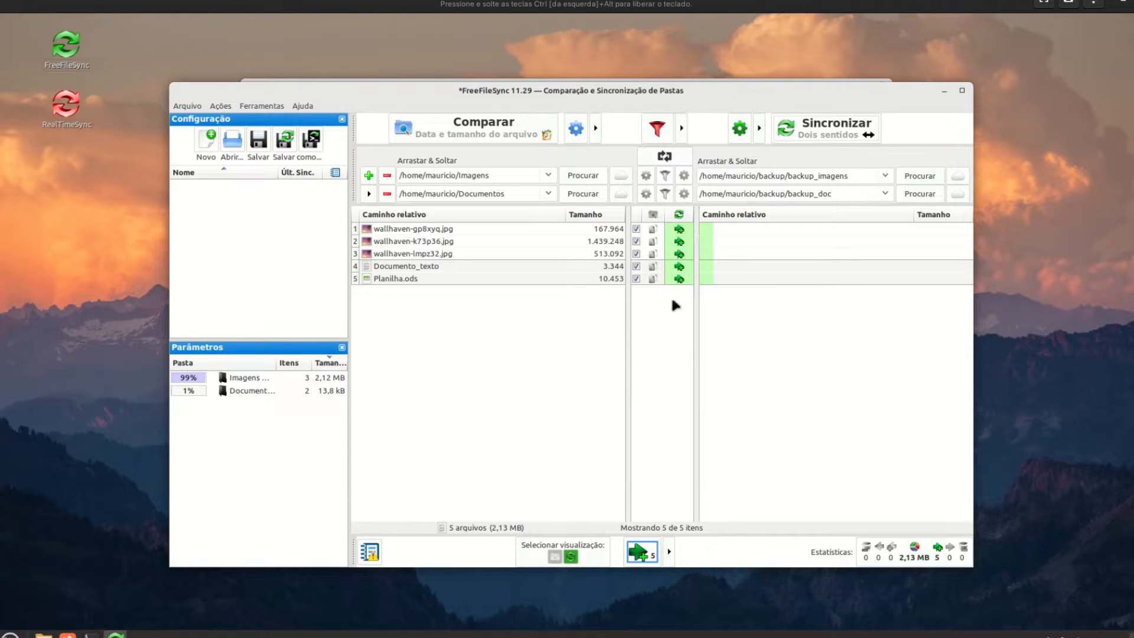
pyautogui.click(827, 131)
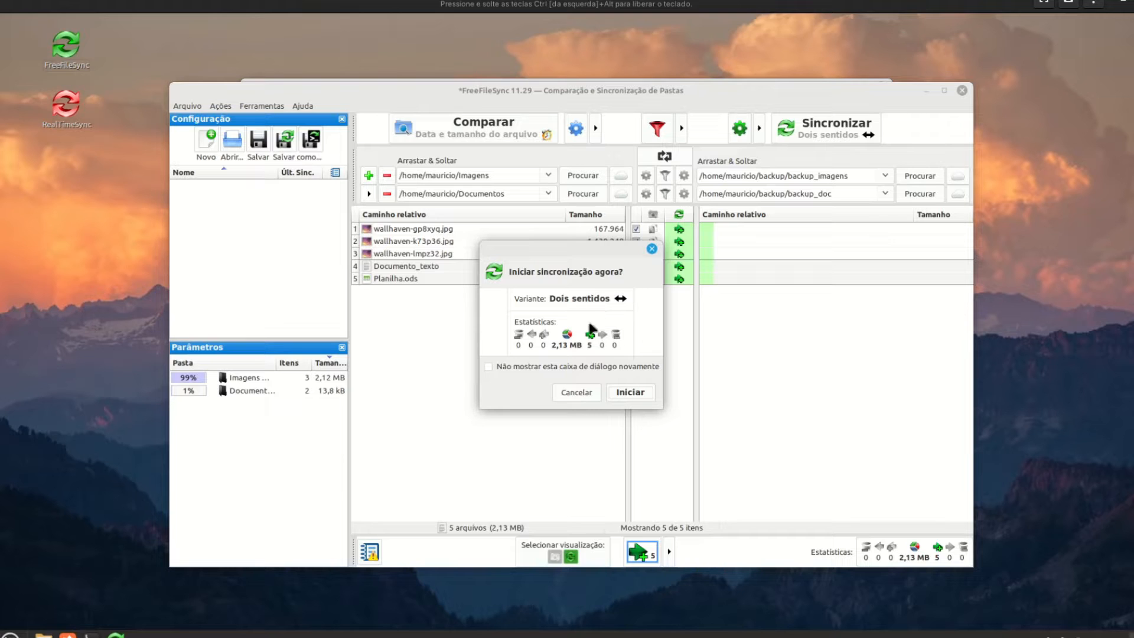
pyautogui.click(627, 393)
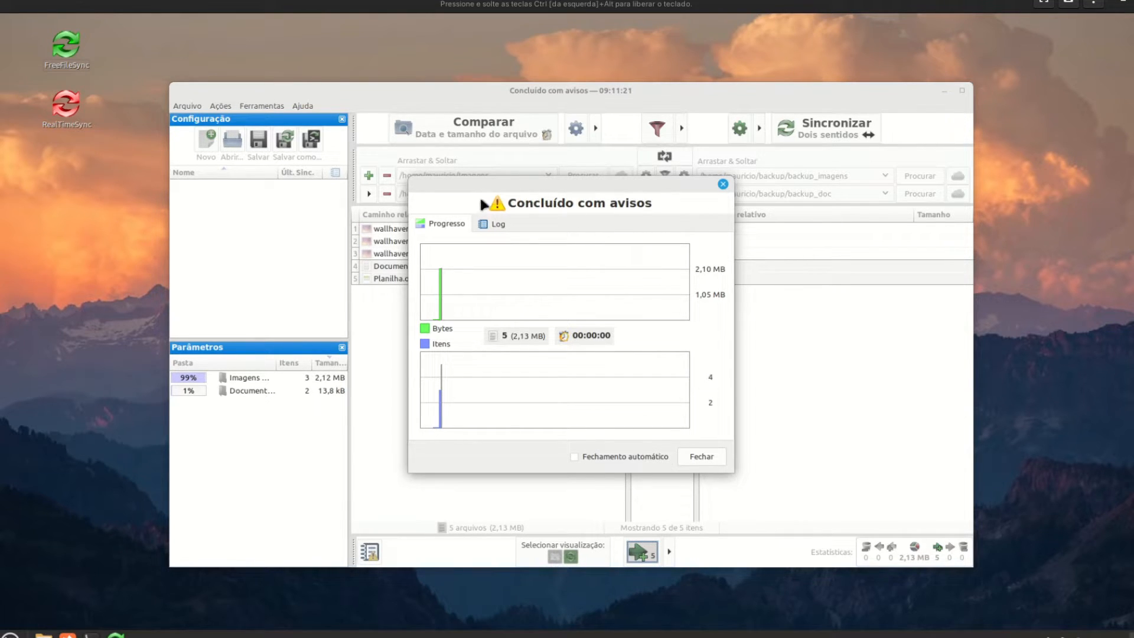
# Step: Review the synchronization log, close the results and compare both folder pairs again
pyautogui.click(498, 225)
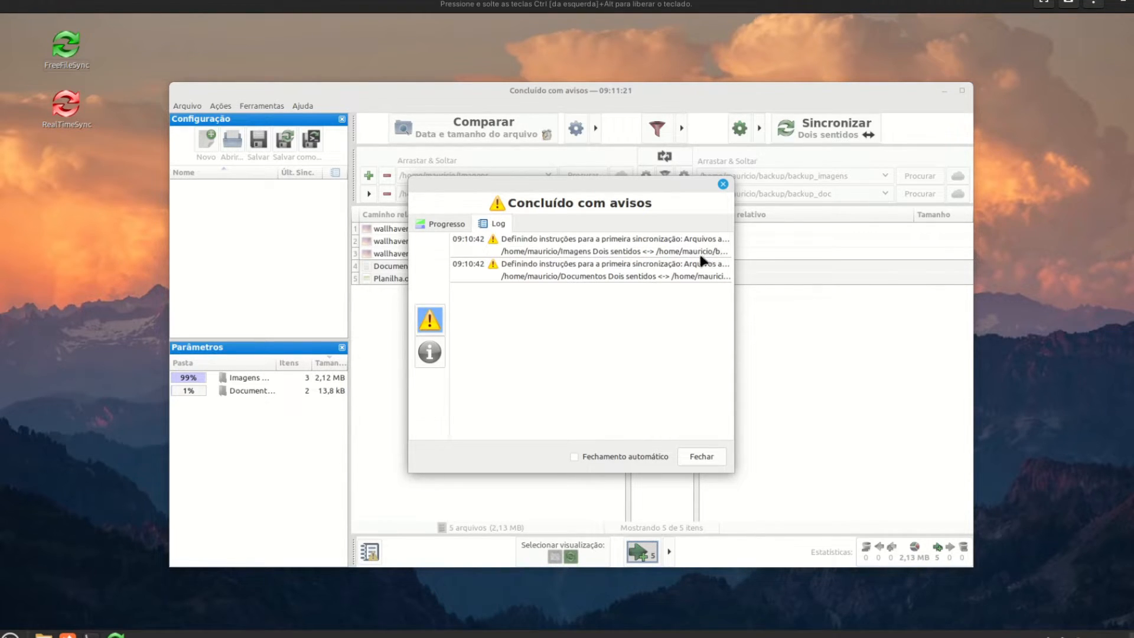
pyautogui.click(695, 453)
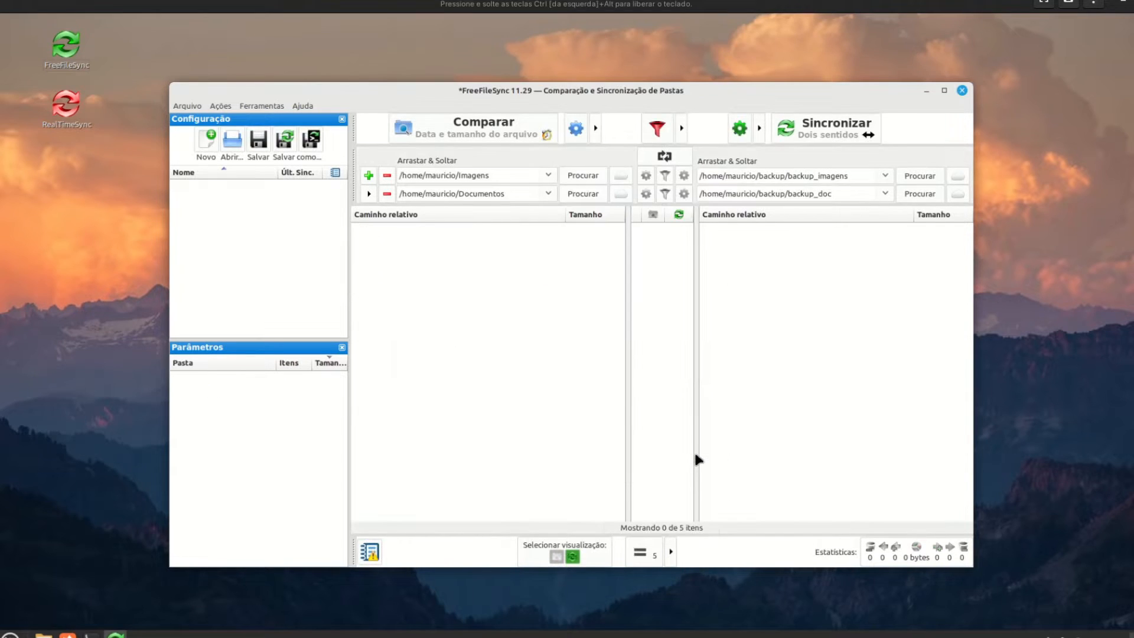
pyautogui.click(479, 124)
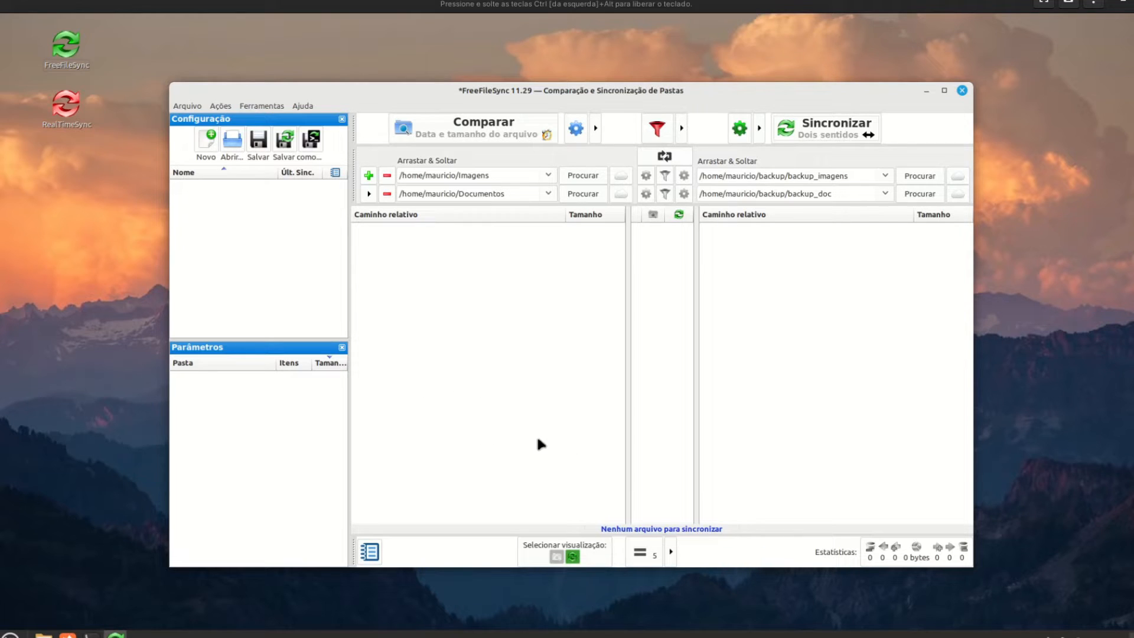
# Step: Save the synchronization configuration as "backup.ffs_gui" in the Área de Trabalho folder
pyautogui.click(258, 146)
pyautogui.doubleClick(470, 262)
pyautogui.doubleClick(439, 192)
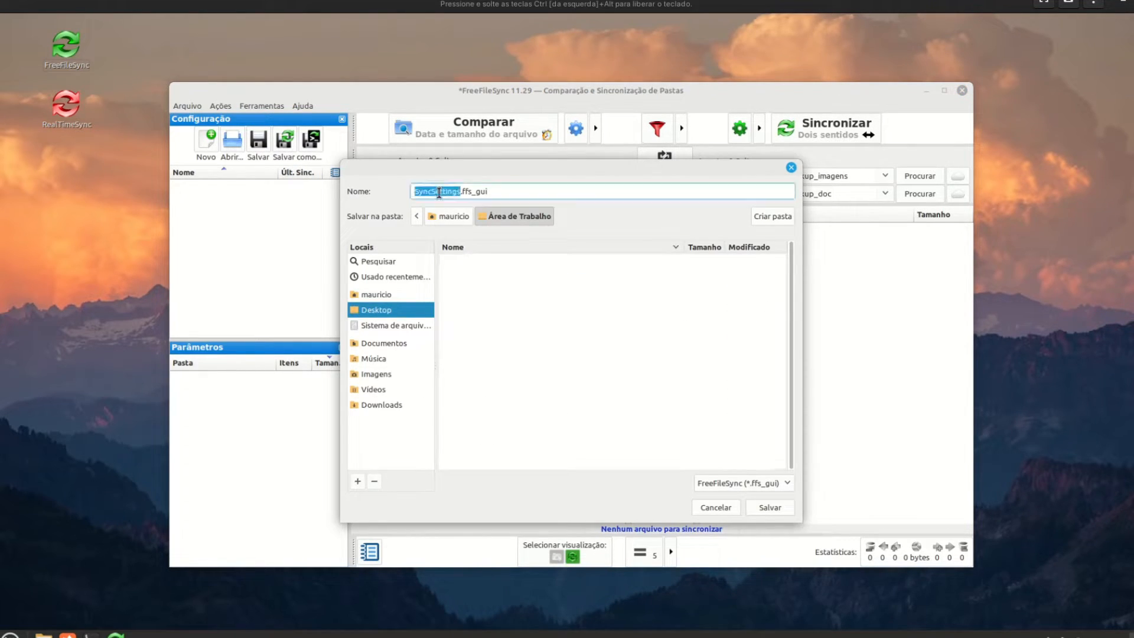
pyautogui.write('backup')
pyautogui.click(773, 507)
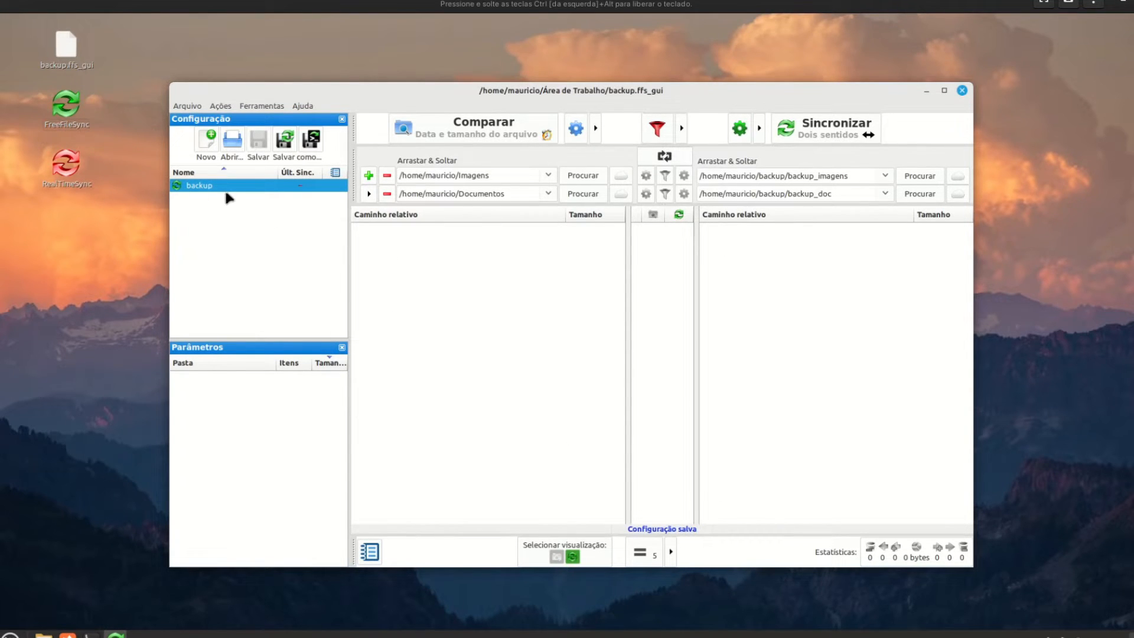
pyautogui.click(70, 48)
pyautogui.click(208, 218)
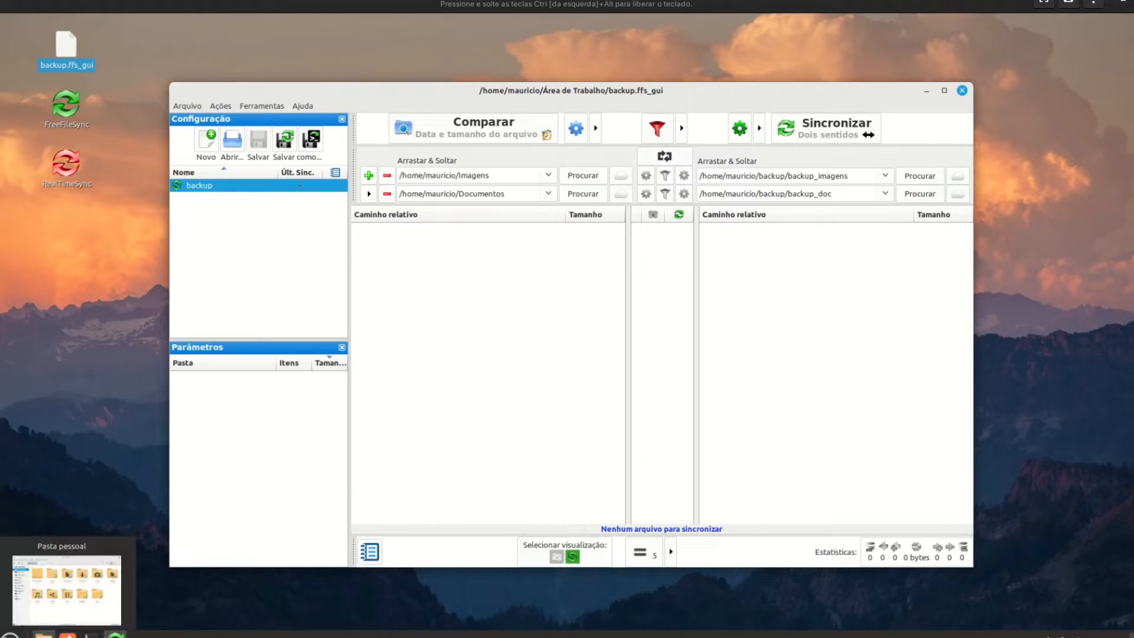
# Step: Switch to the file manager and open backup_doc inside the backup folder to check the synchronized files
pyautogui.click(44, 633)
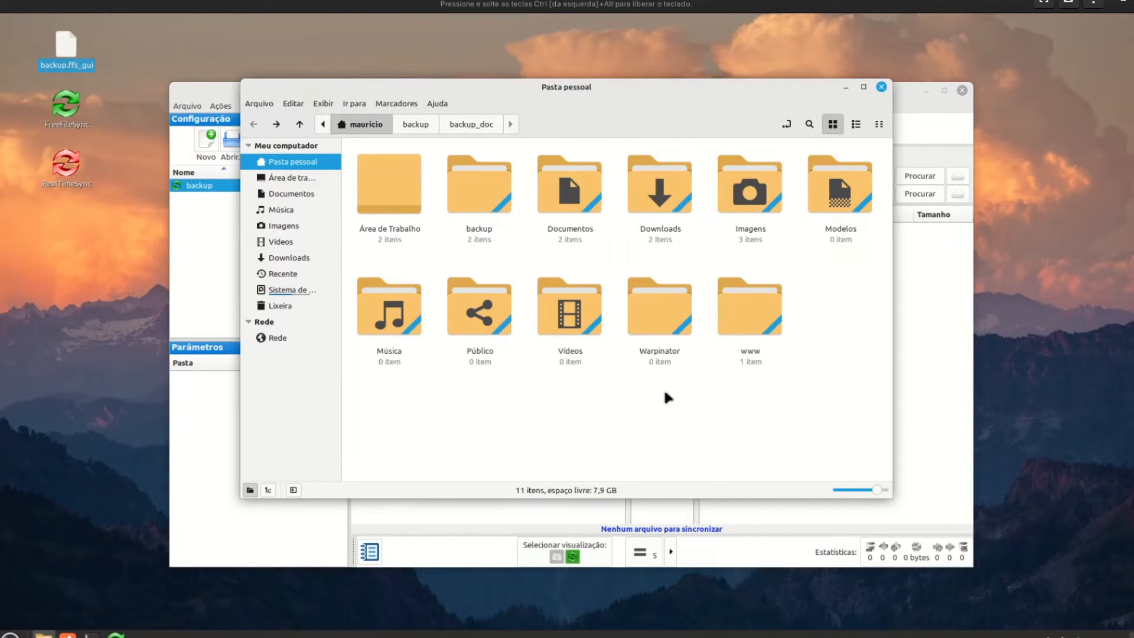
pyautogui.doubleClick(476, 172)
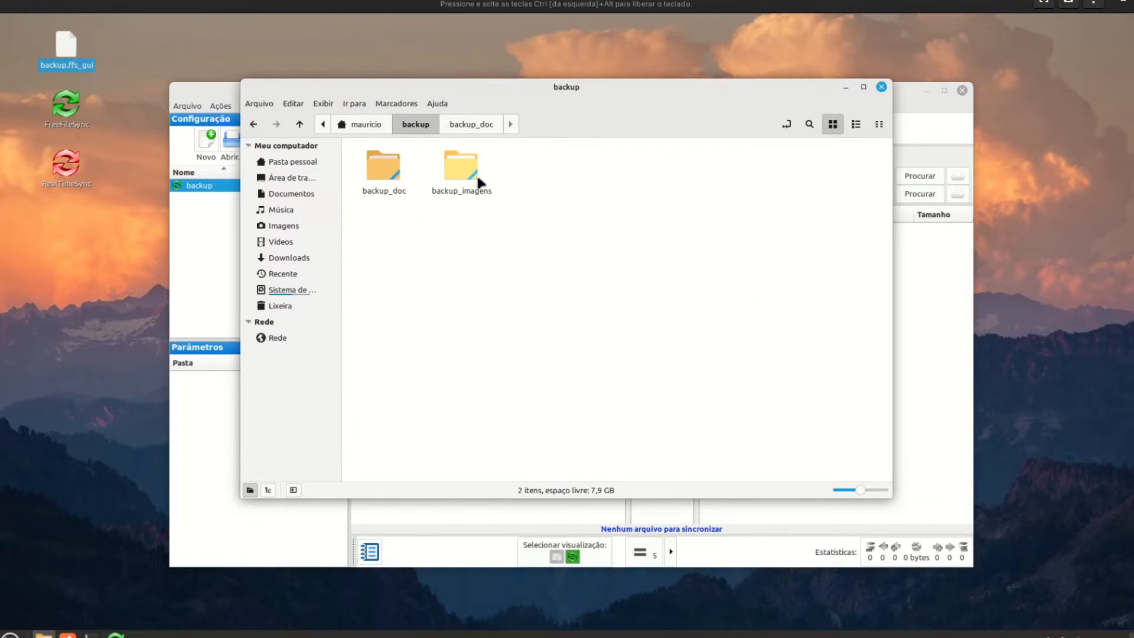
pyautogui.doubleClick(379, 167)
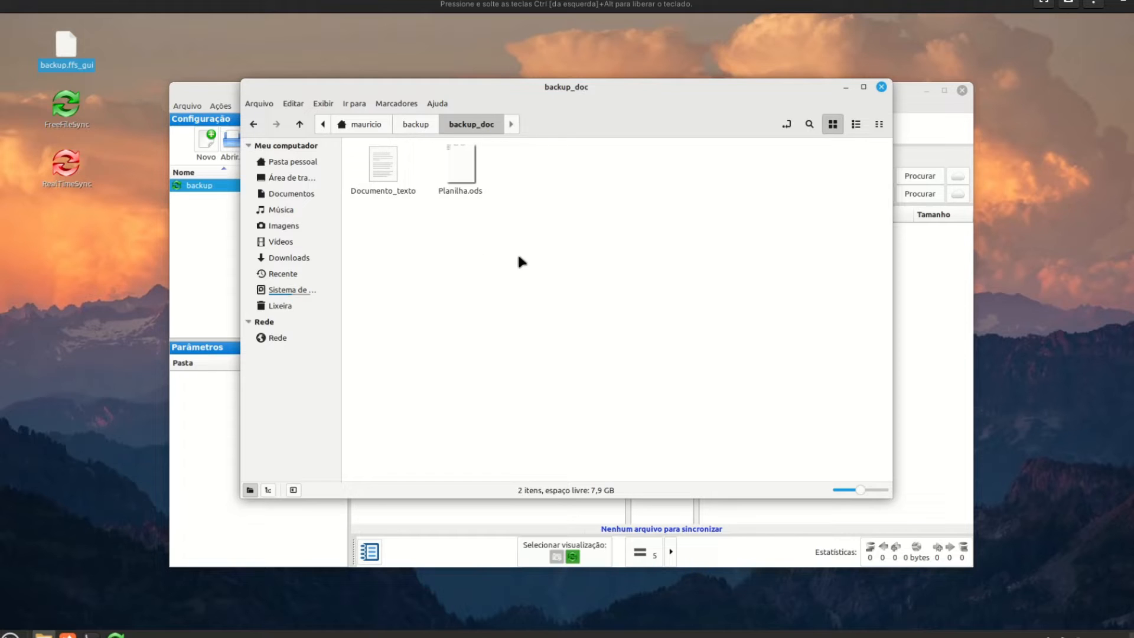
# Step: Open backup_imagens to check the copied images, and return to the backup folder
pyautogui.click(415, 125)
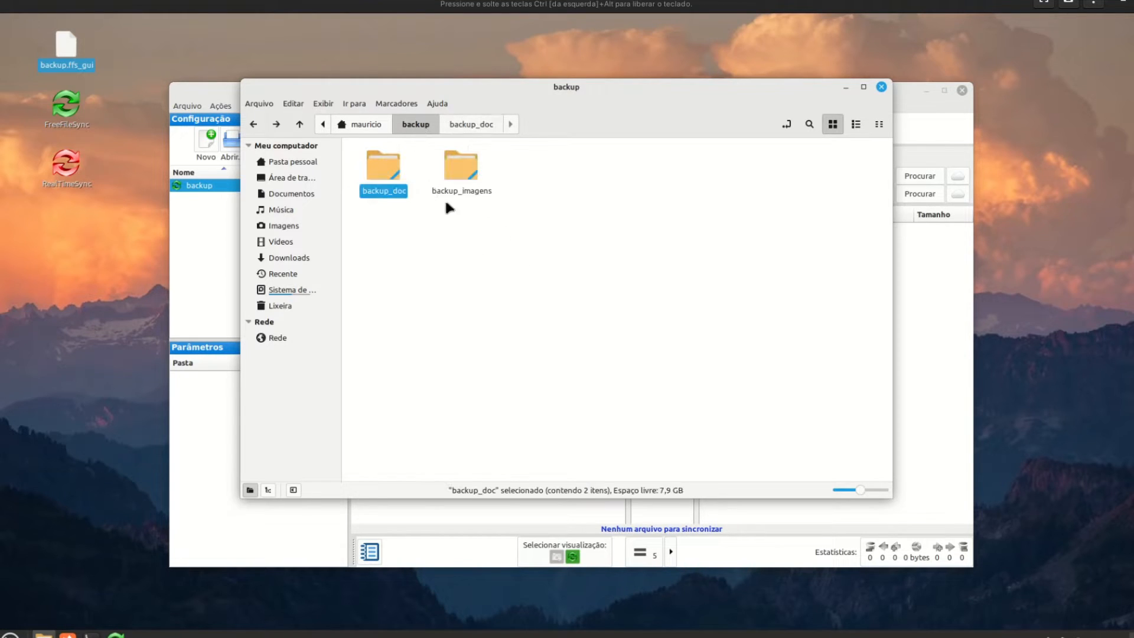
pyautogui.doubleClick(461, 167)
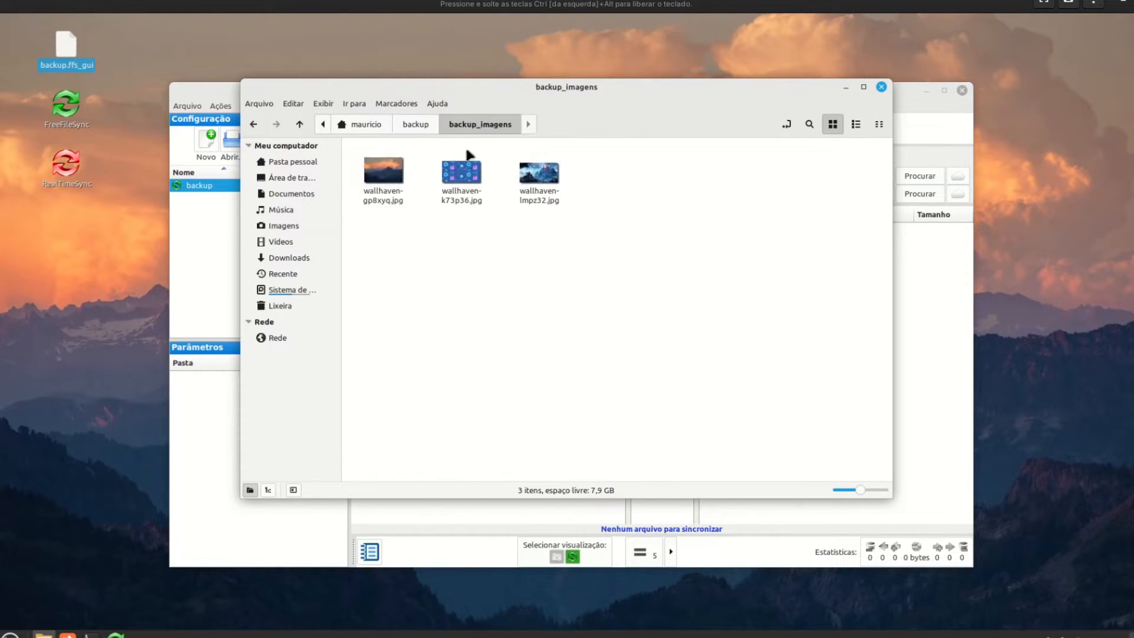
pyautogui.click(416, 131)
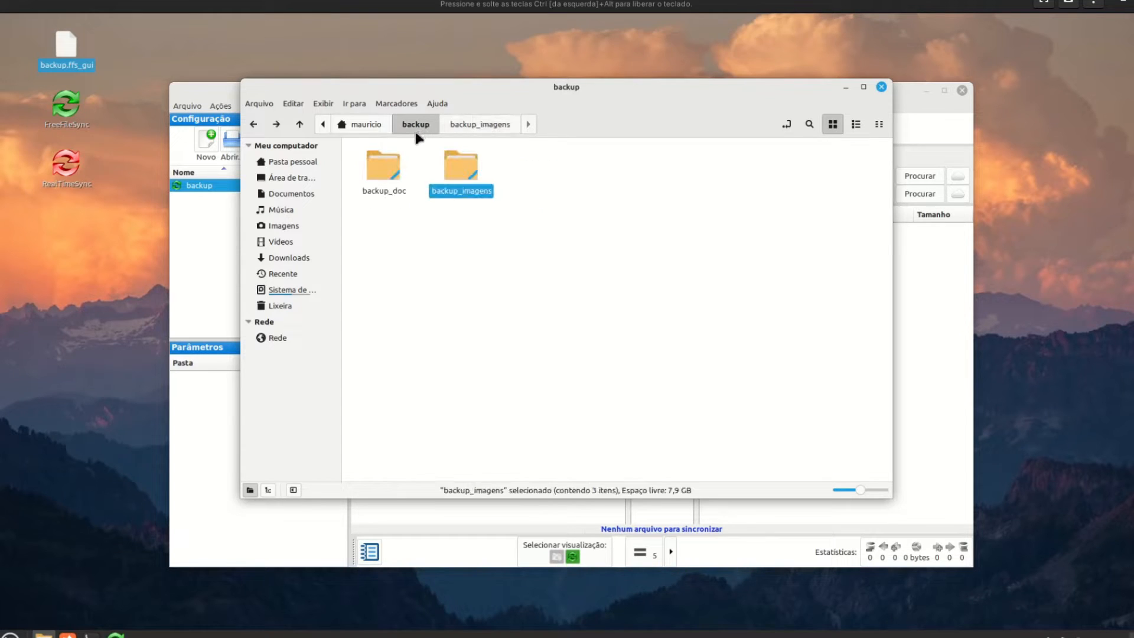
pyautogui.click(438, 300)
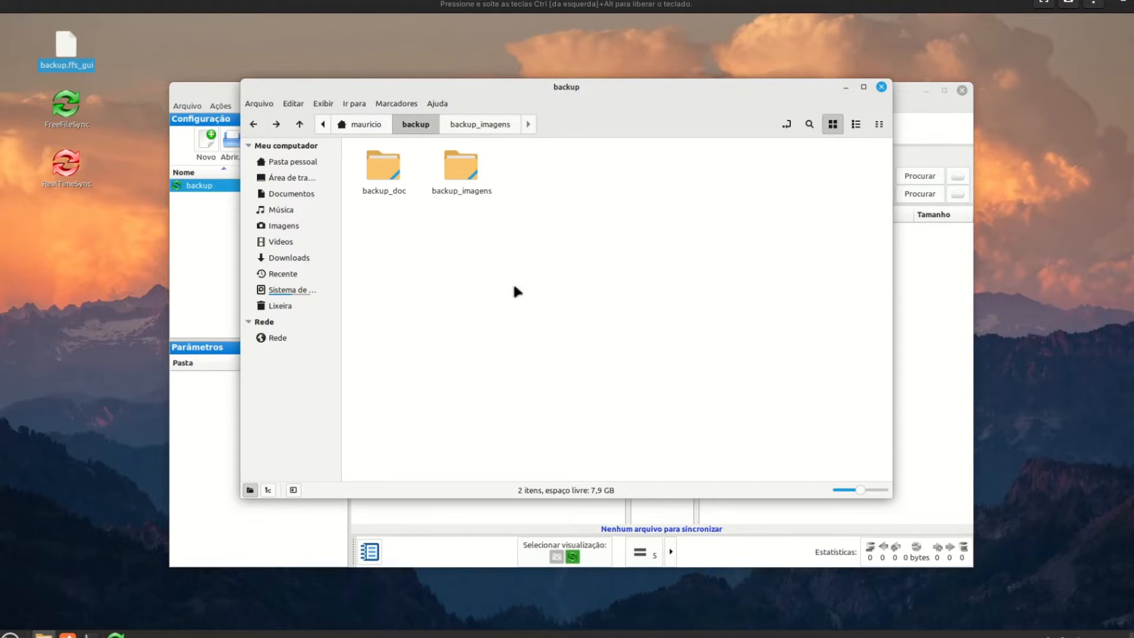
# Step: Create an empty document named "Novo_Doc" in backup_doc and close the file manager window
pyautogui.doubleClick(393, 171)
pyautogui.rightClick(489, 301)
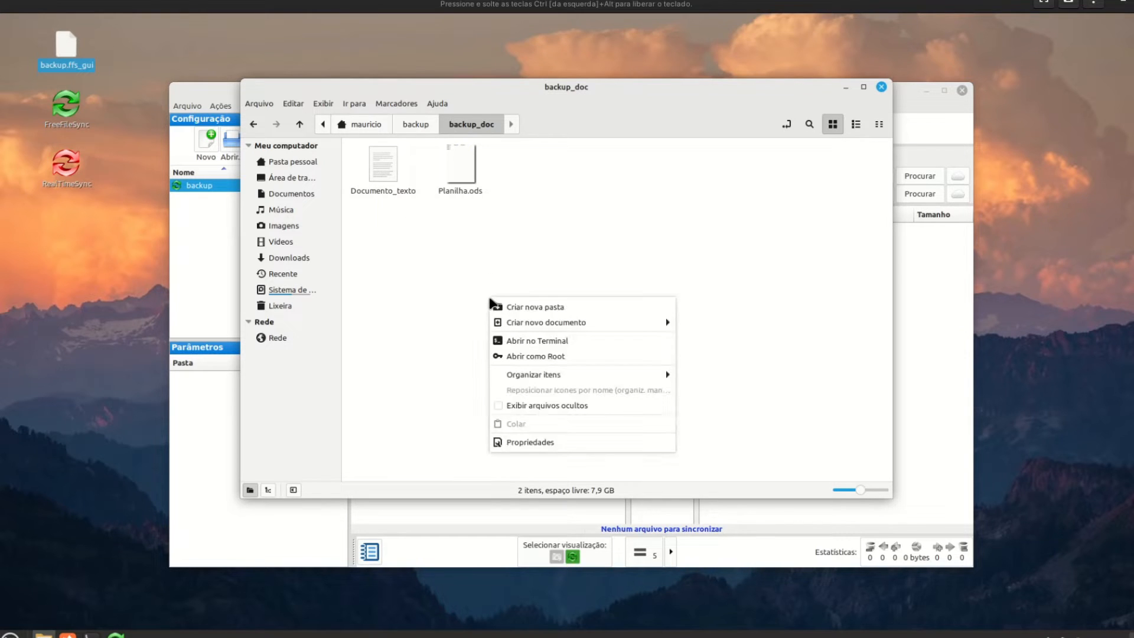
pyautogui.moveTo(595, 324)
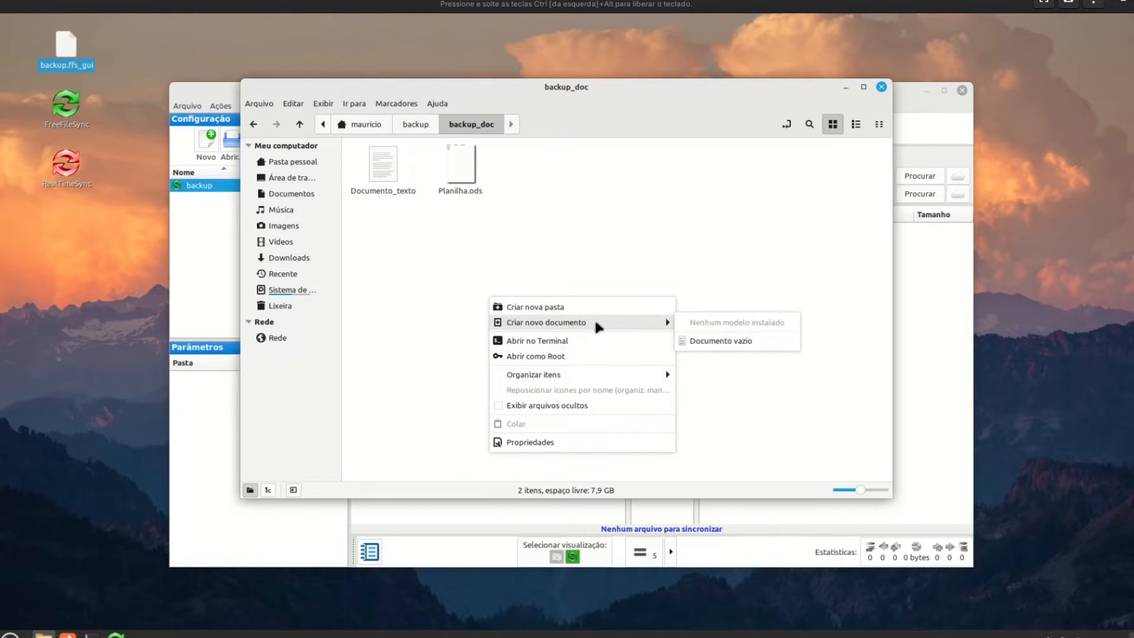
pyautogui.click(708, 342)
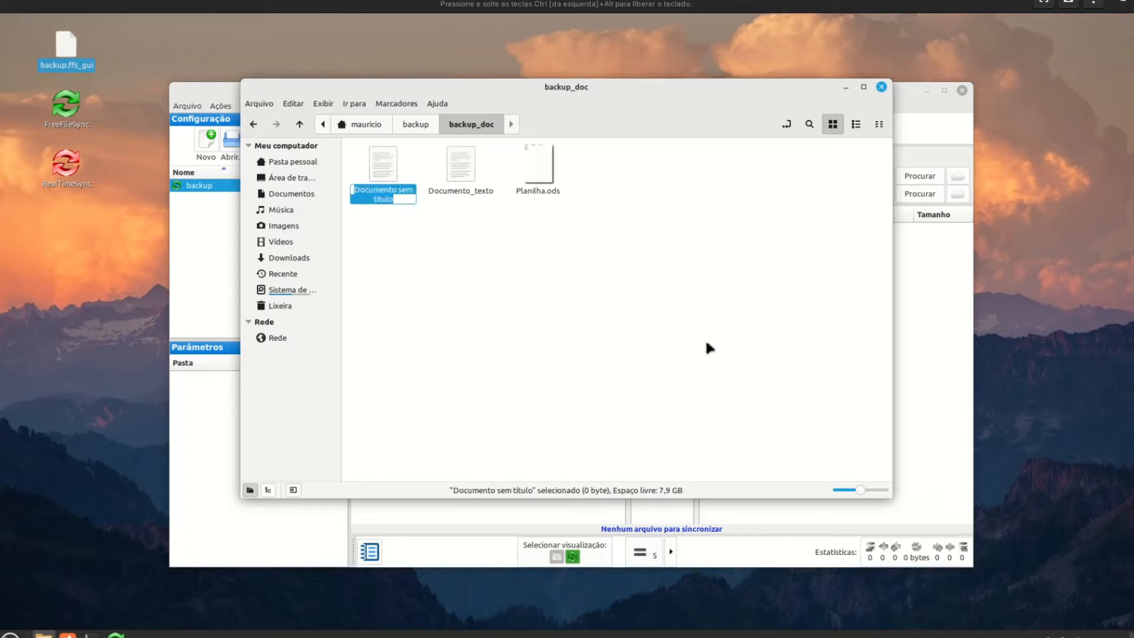
pyautogui.write('Novo')
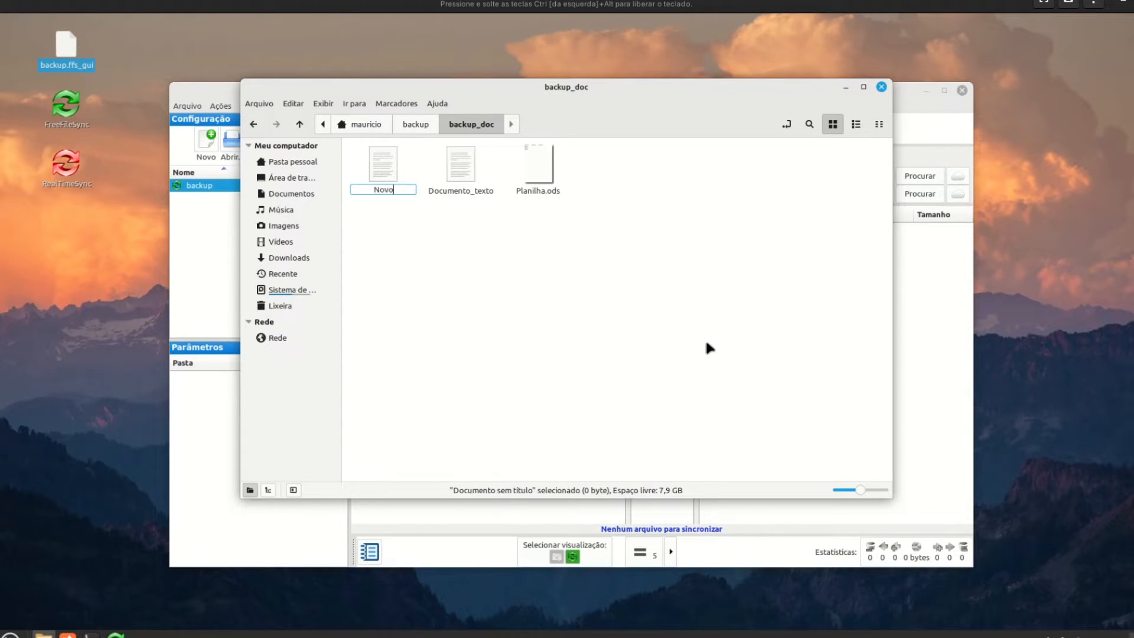
pyautogui.write('_Doc')
pyautogui.press('Return')
pyautogui.click(706, 345)
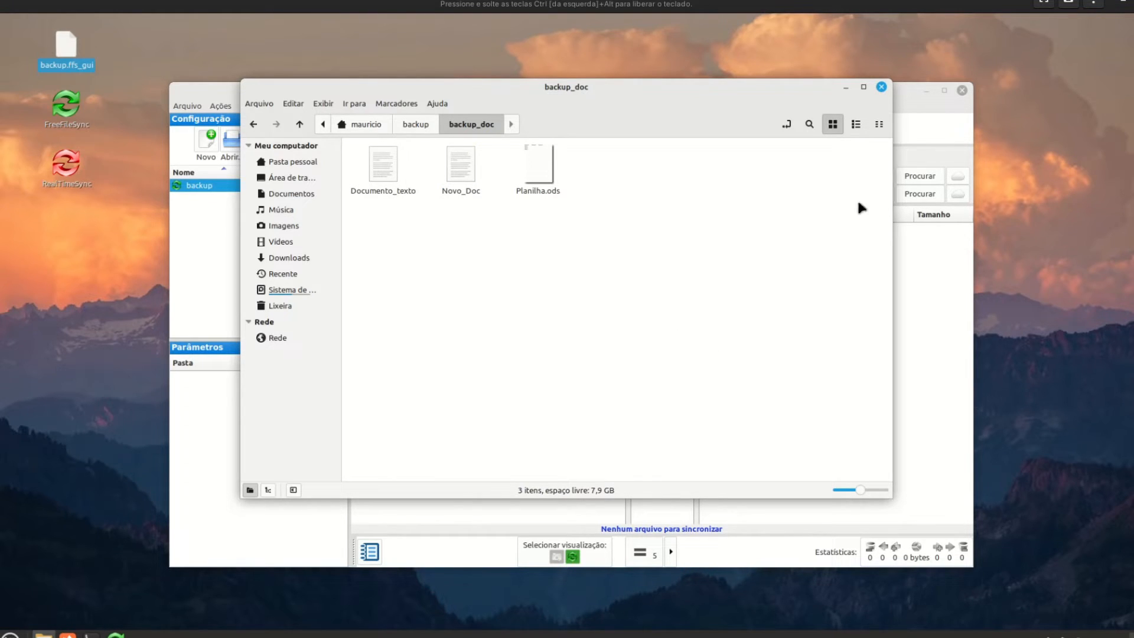
pyautogui.click(881, 86)
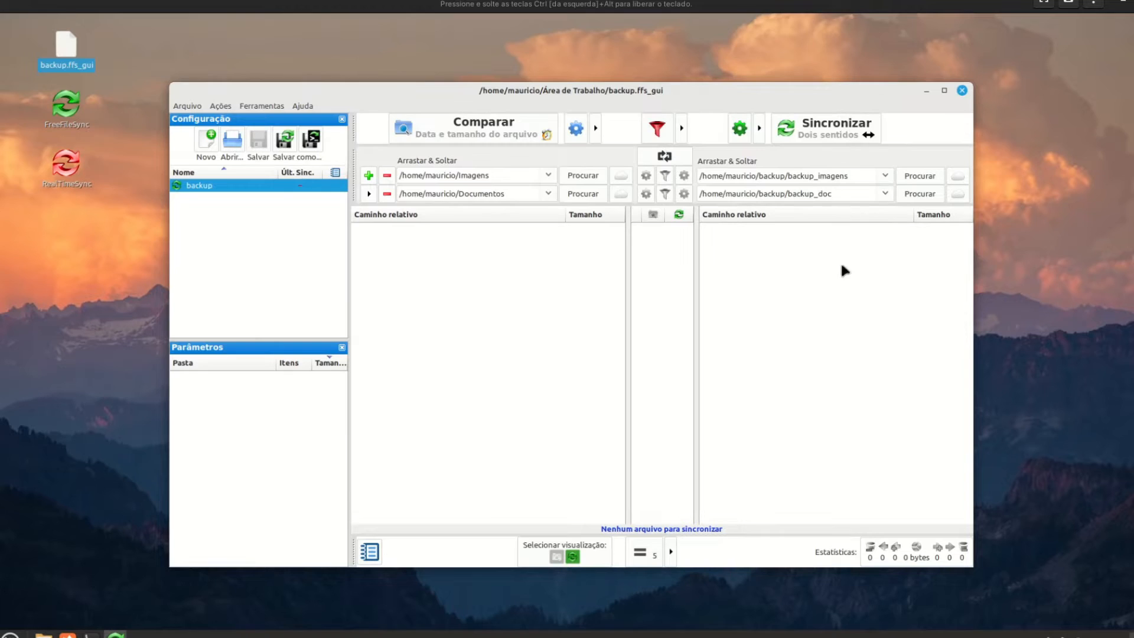
# Step: Compare both folder pairs, run the Dois sentidos synchronization and close the results
pyautogui.click(487, 133)
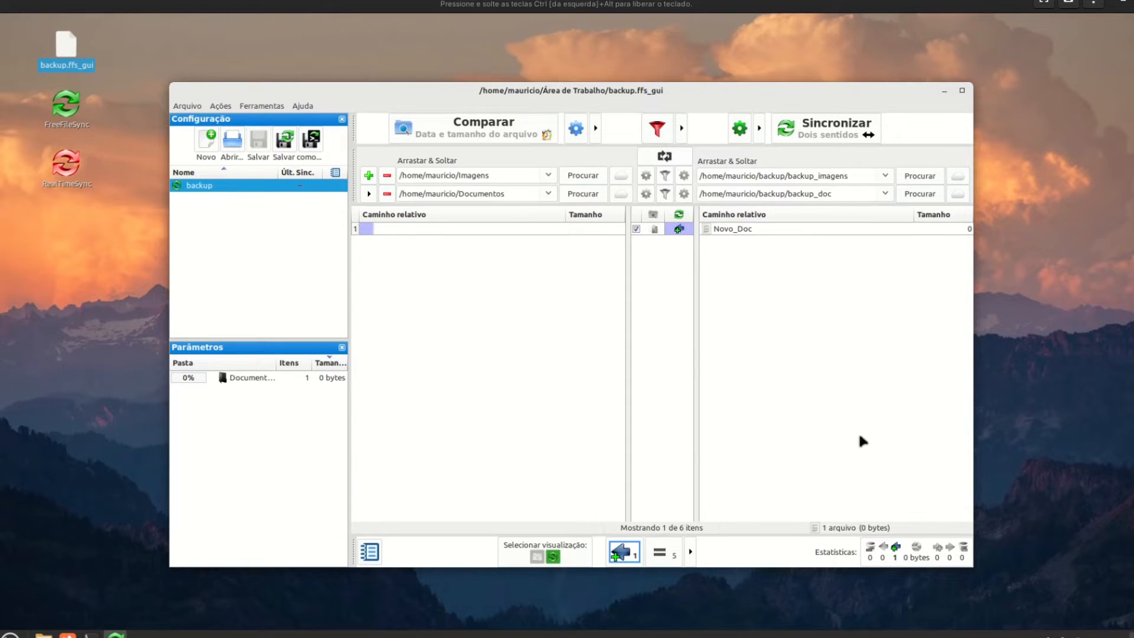
pyautogui.click(820, 127)
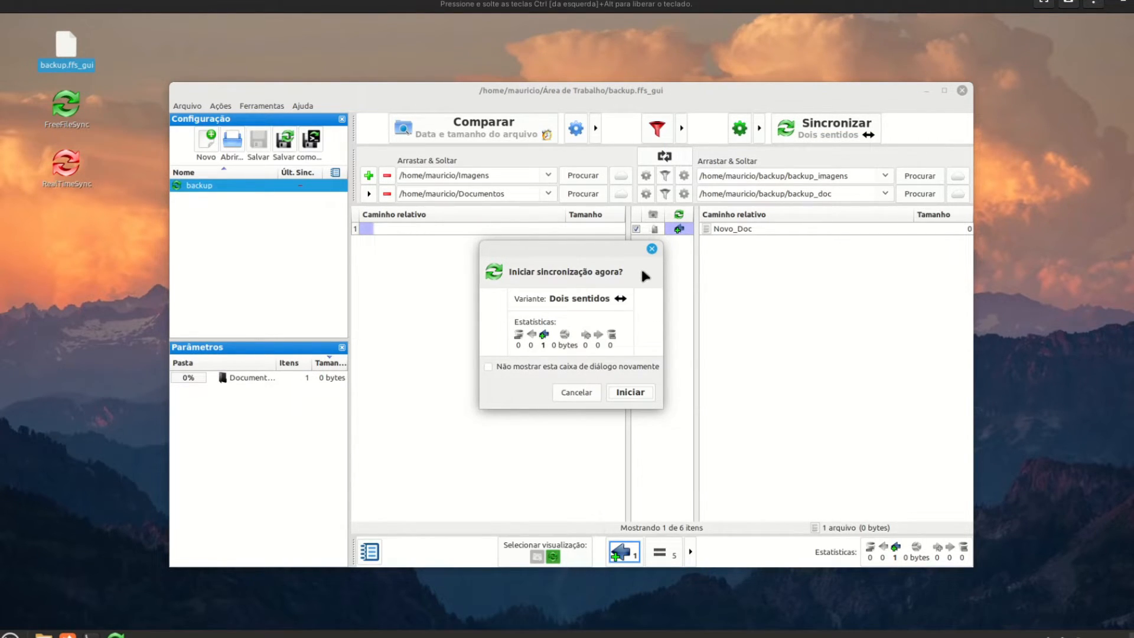
pyautogui.click(626, 394)
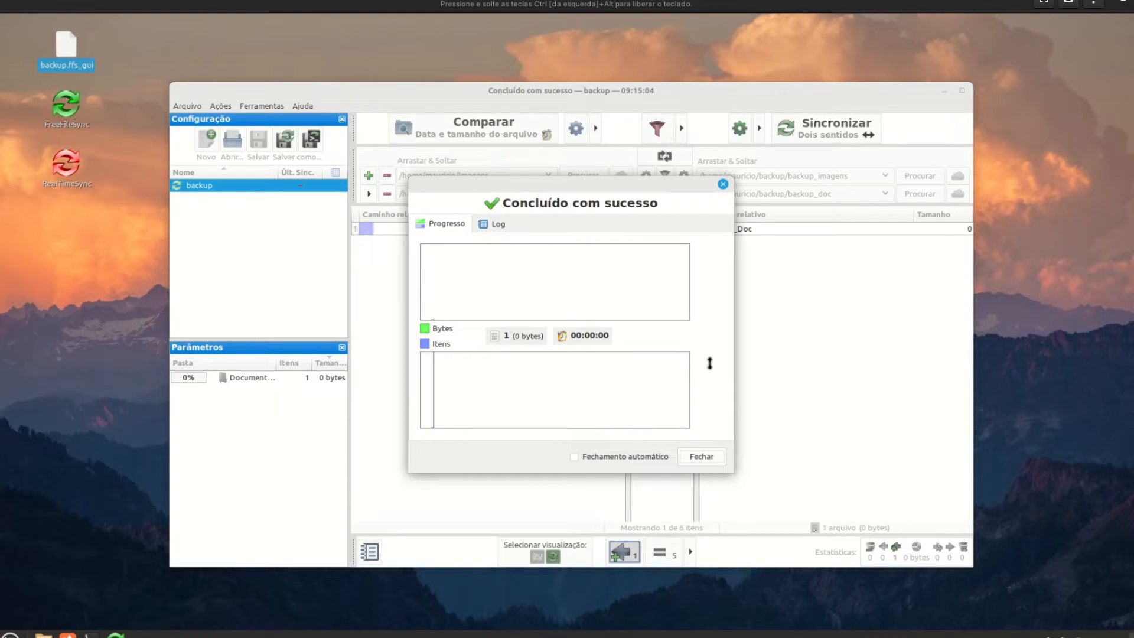
pyautogui.click(713, 456)
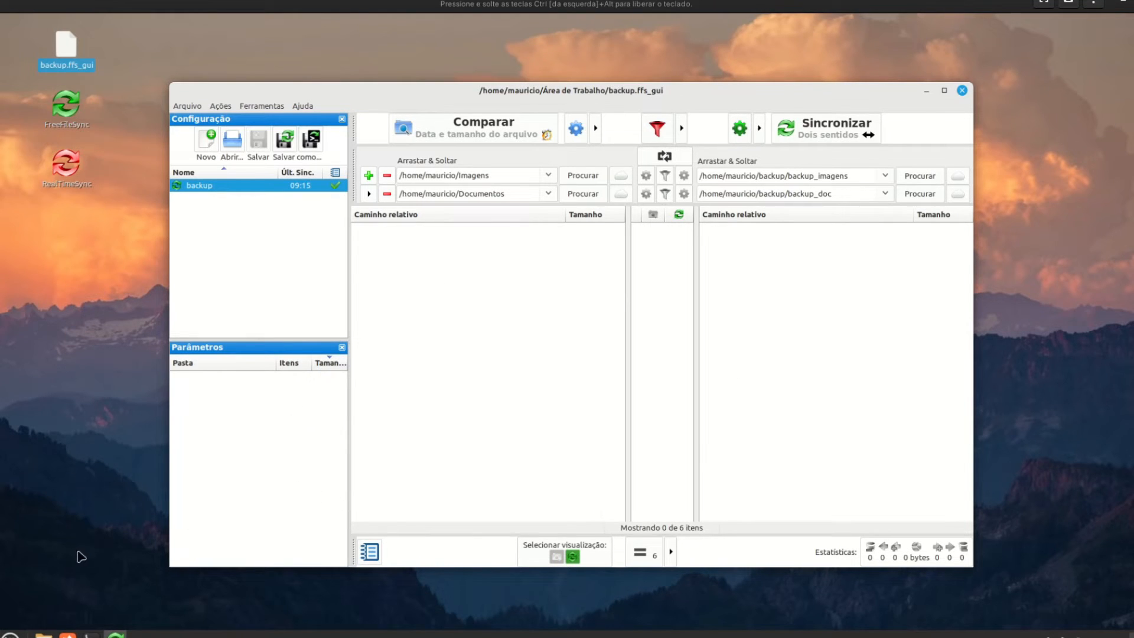
# Step: Switch to the file manager and open Documentos in the home folder to check for Novo_Doc
pyautogui.click(43, 634)
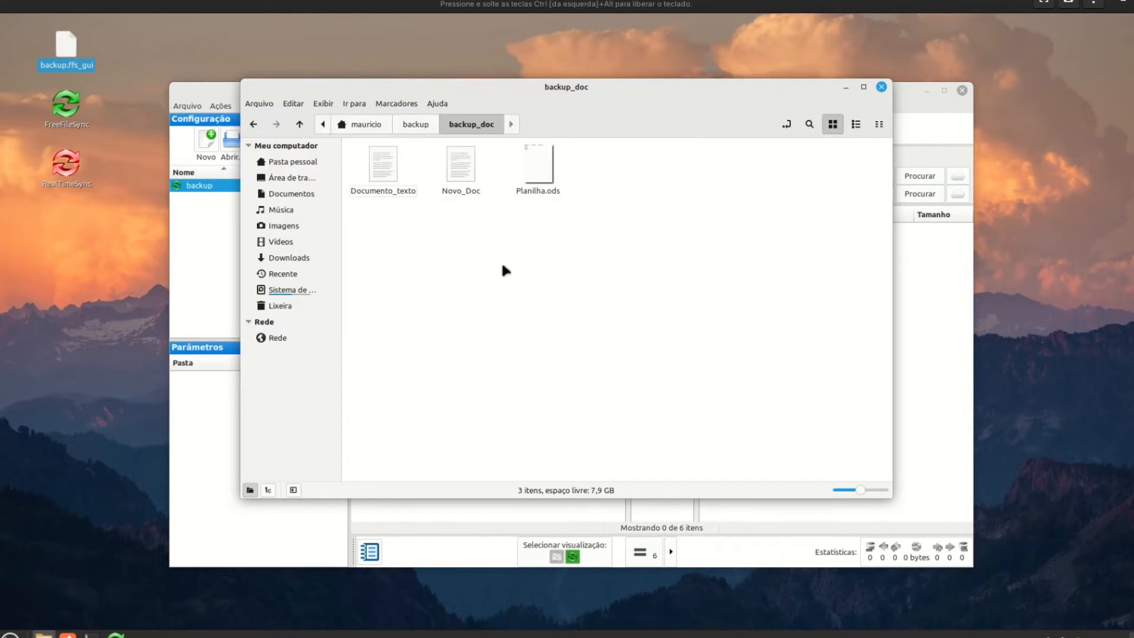
pyautogui.click(374, 130)
pyautogui.click(576, 192)
pyautogui.doubleClick(576, 192)
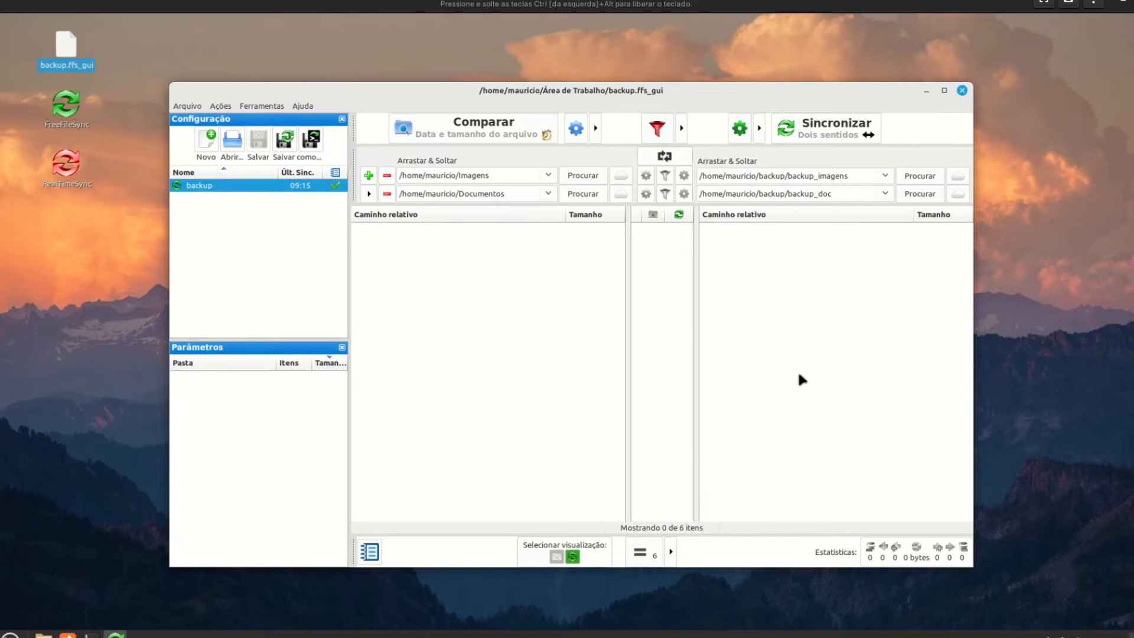
# Step: Add a Google Drive connection for the Documentos source folder, signing in with the account password without saving it in the browser
pyautogui.click(618, 194)
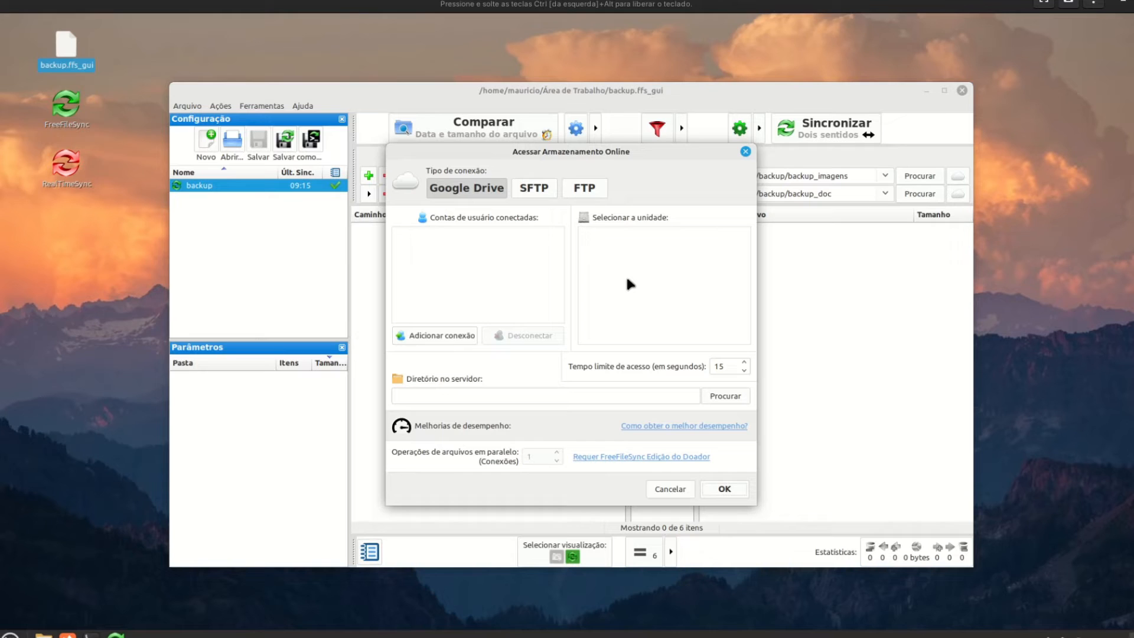
pyautogui.click(421, 335)
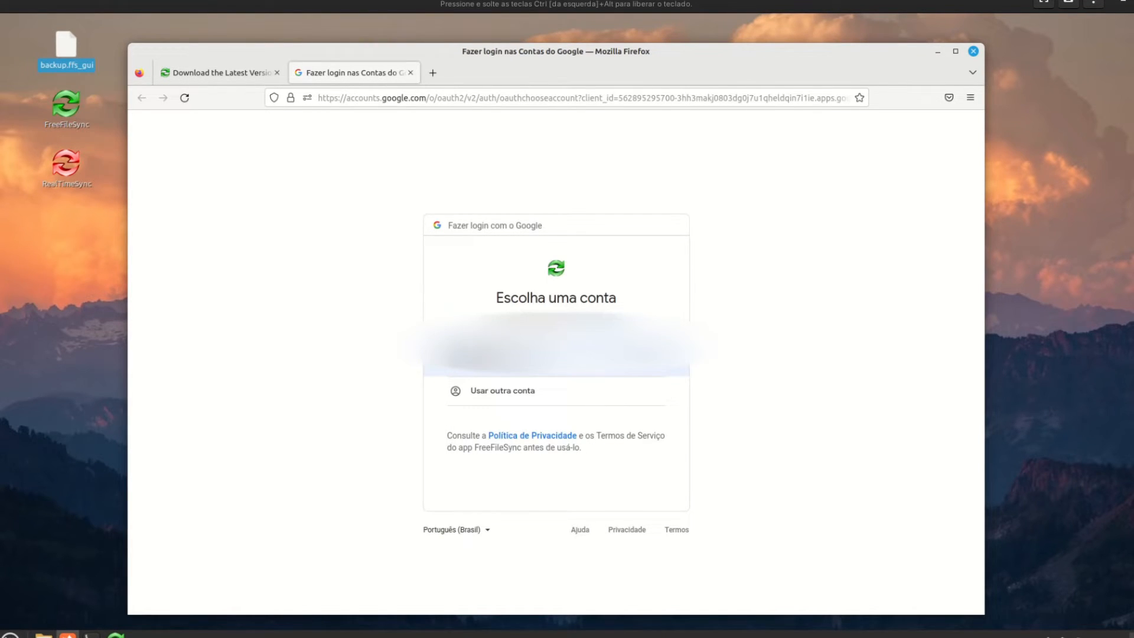
pyautogui.click(555, 349)
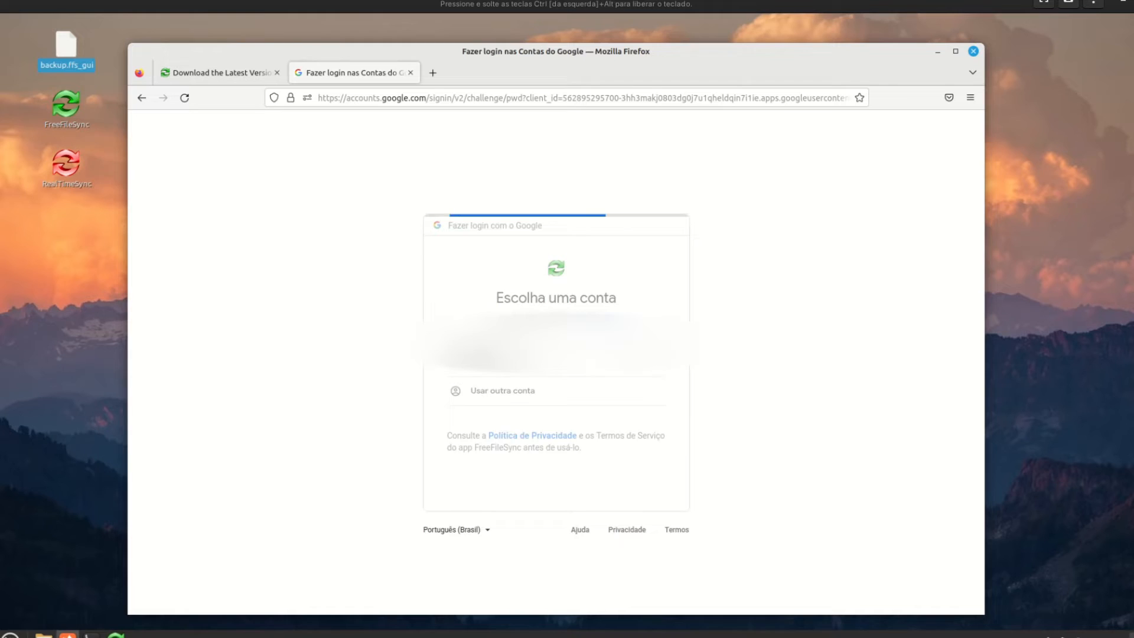
pyautogui.write('••')
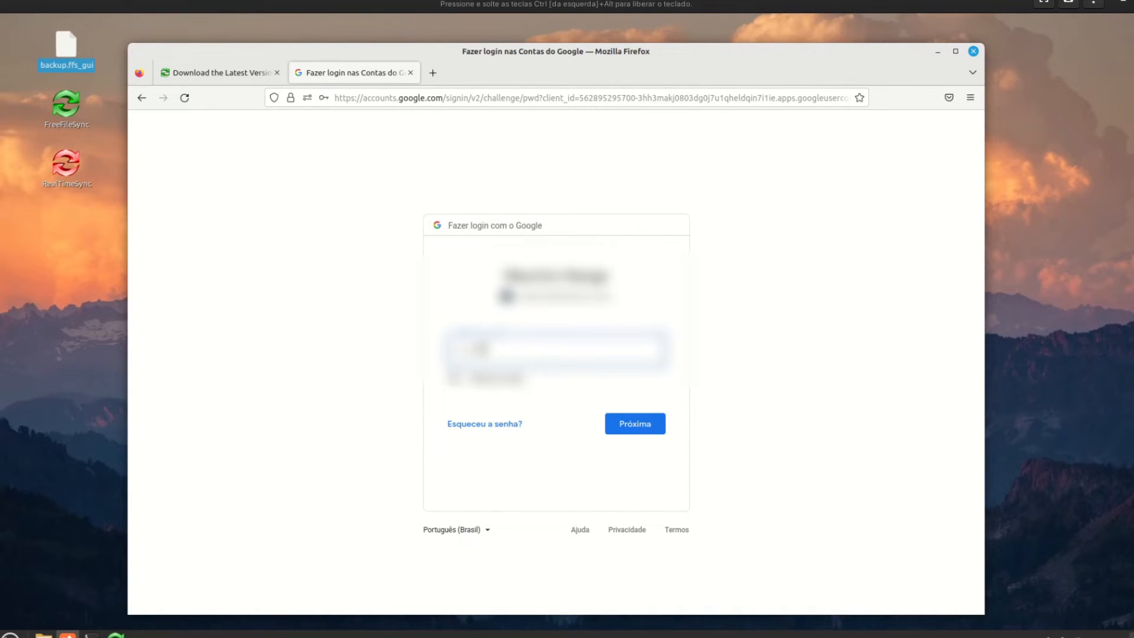
pyautogui.click(625, 426)
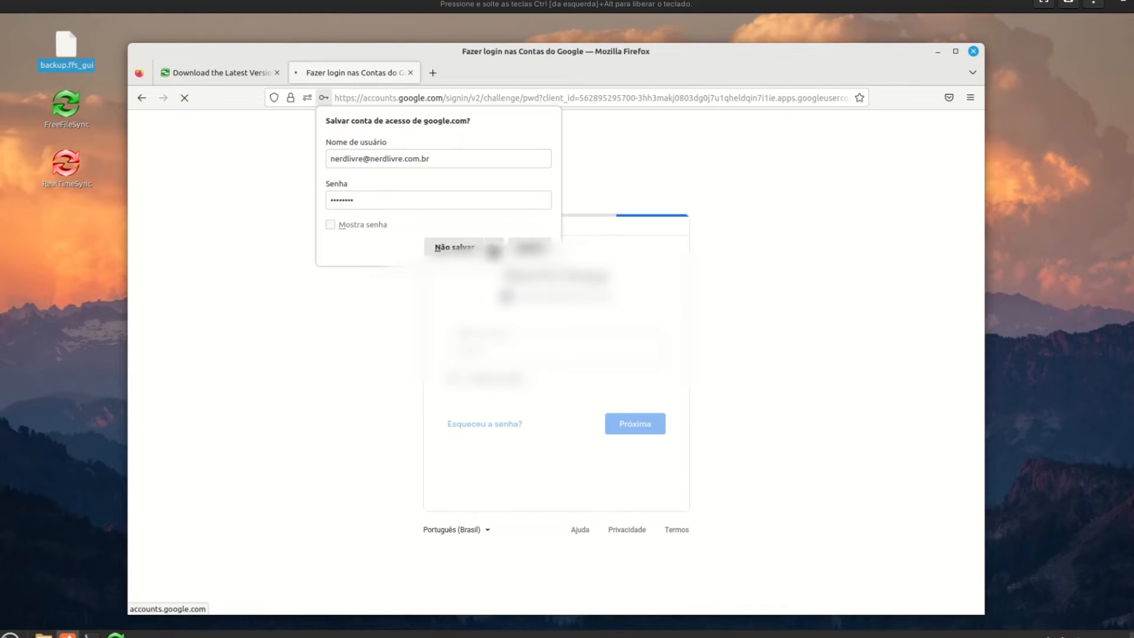
pyautogui.click(462, 247)
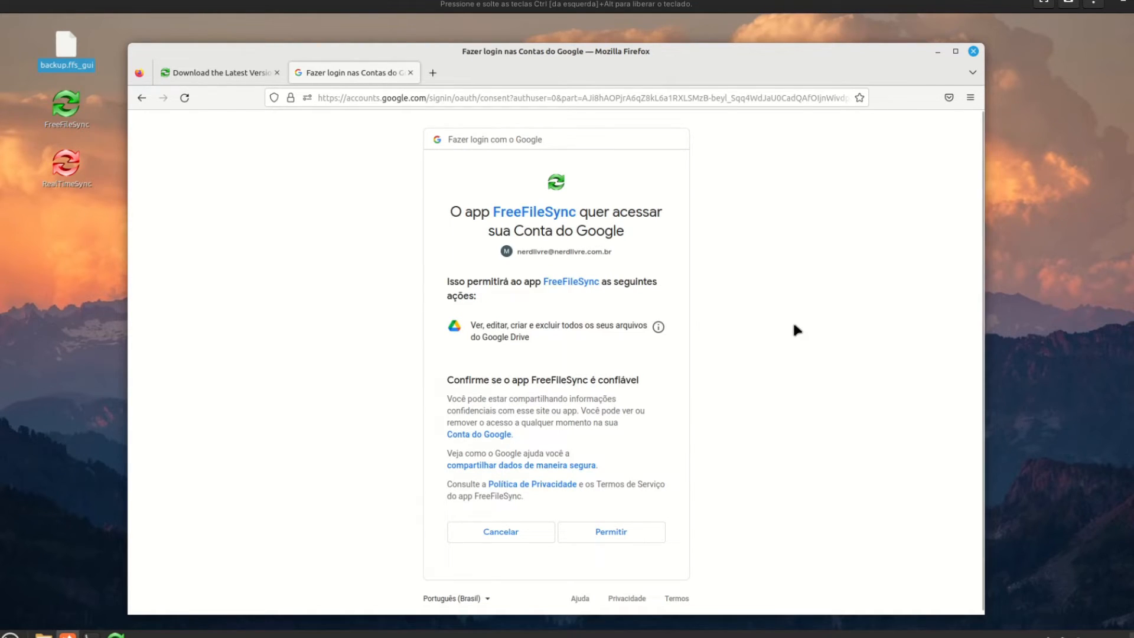
# Step: Allow FreeFileSync to access Google Drive, close the authentication page and return to the online storage settings
pyautogui.click(608, 531)
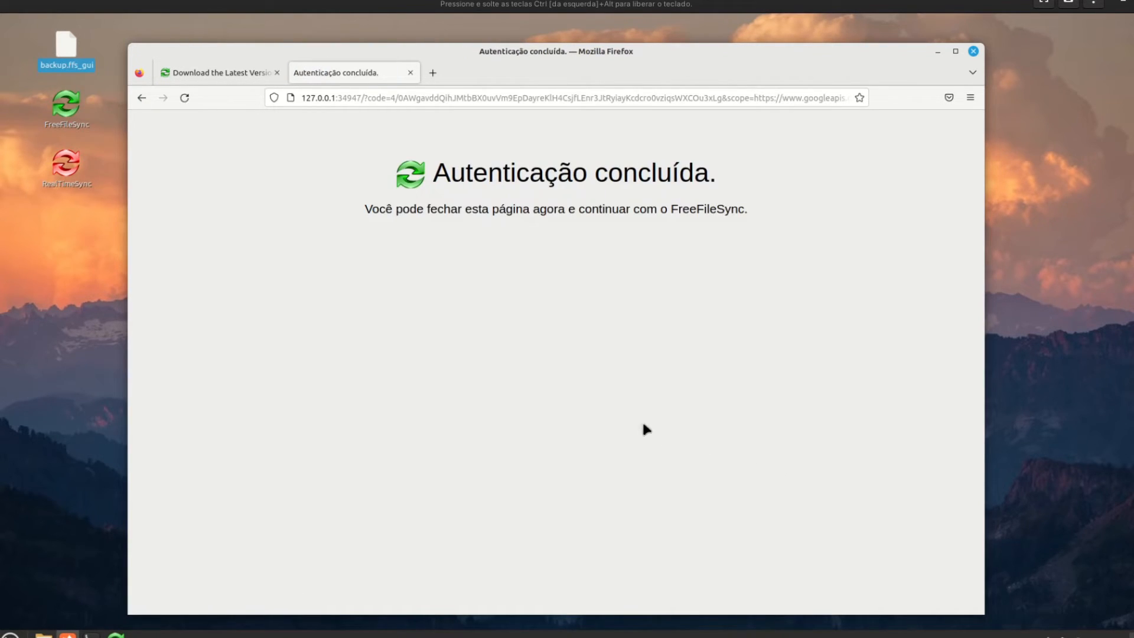
pyautogui.click(412, 73)
pyautogui.click(936, 52)
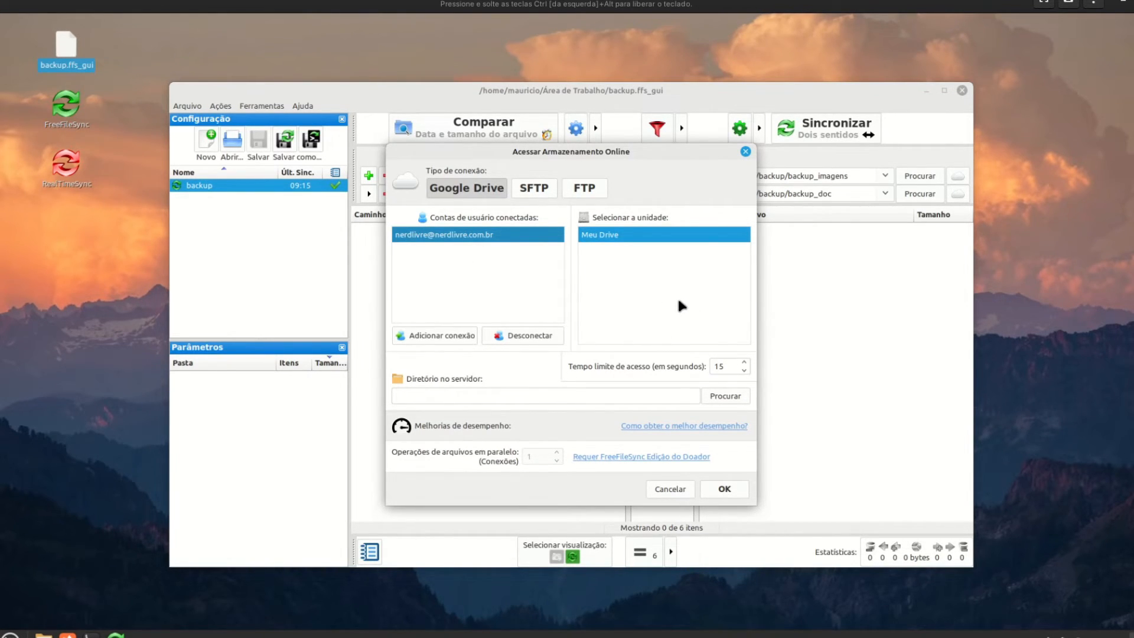
# Step: Set the Google Drive folder /Documentos as the source paired with backup_doc
pyautogui.click(726, 398)
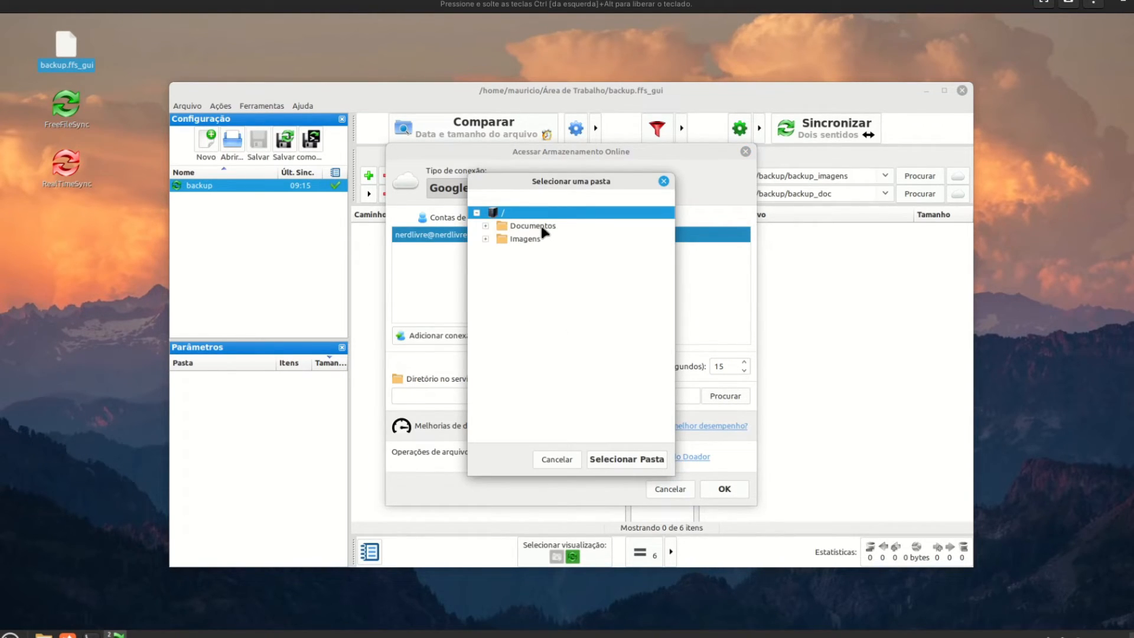
pyautogui.click(541, 228)
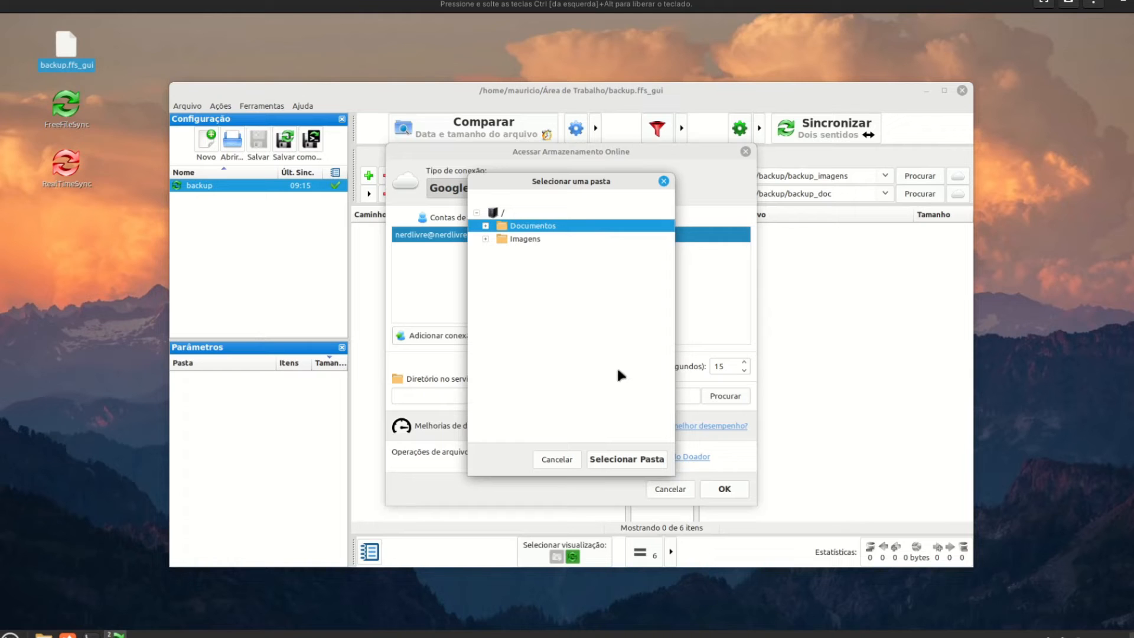
pyautogui.click(618, 462)
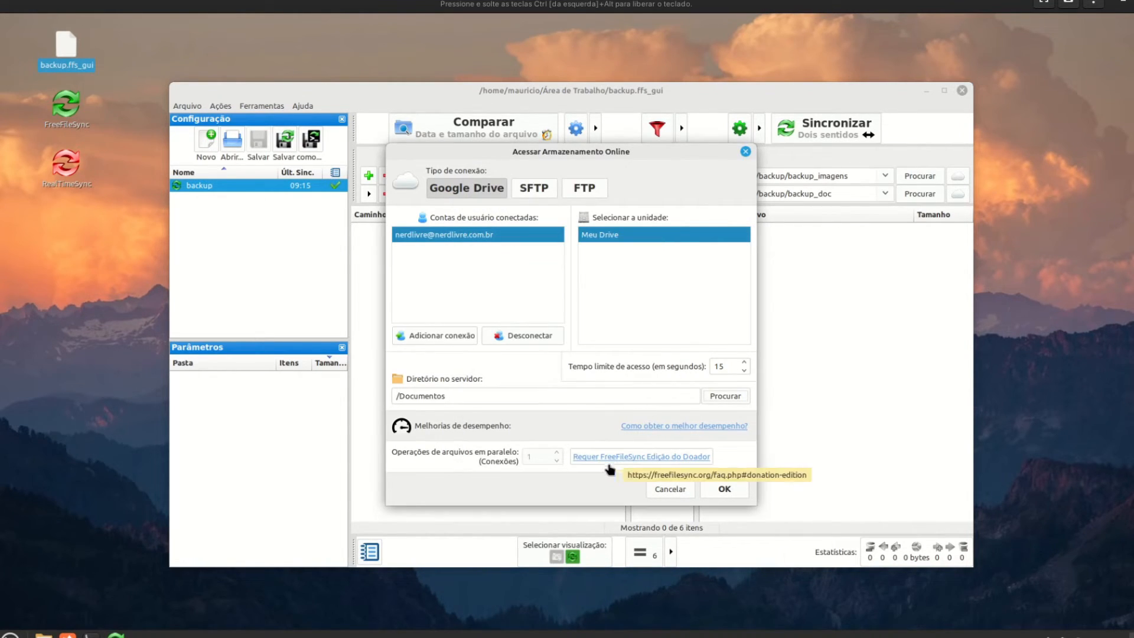
pyautogui.click(726, 492)
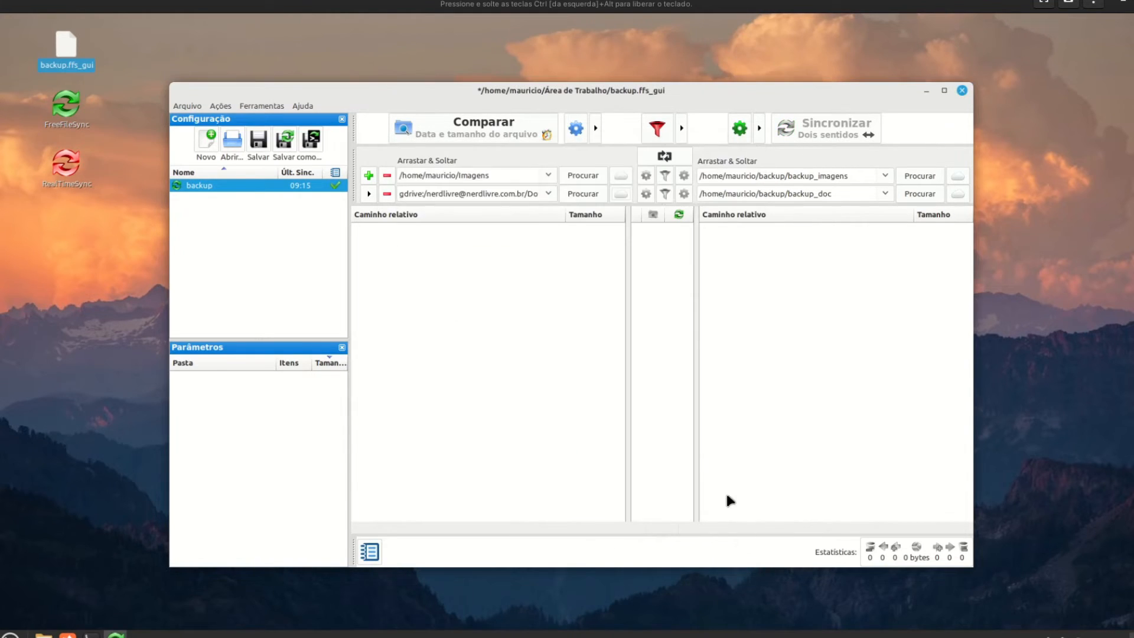
# Step: Compare the folder pairs and run the Dois sentidos synchronization between Google Drive and backup_doc
pyautogui.click(483, 127)
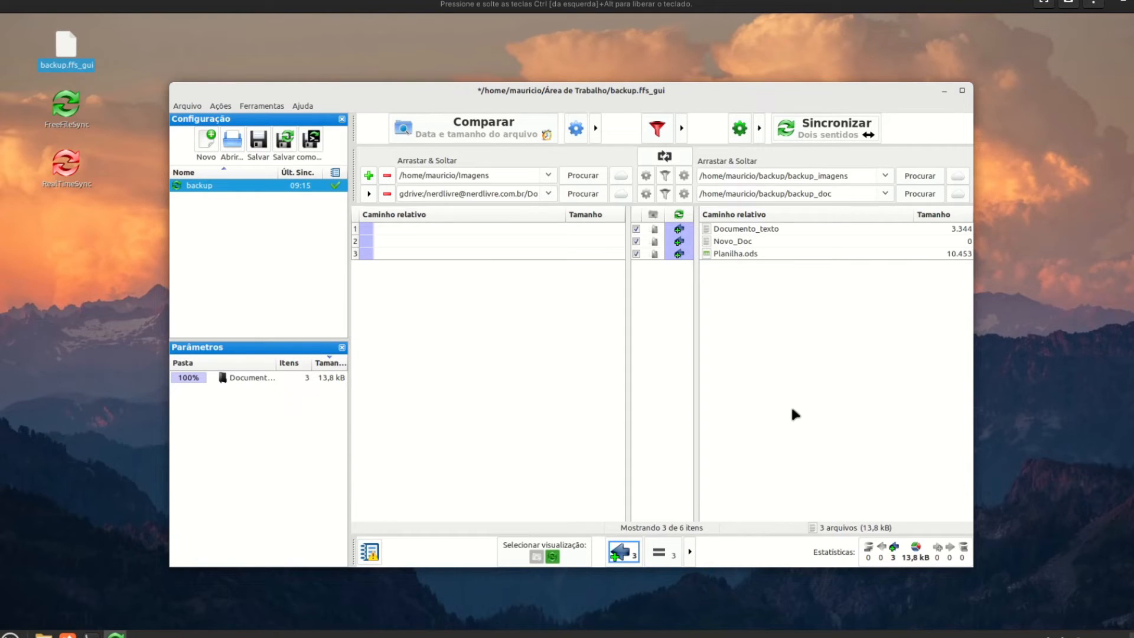
pyautogui.click(819, 130)
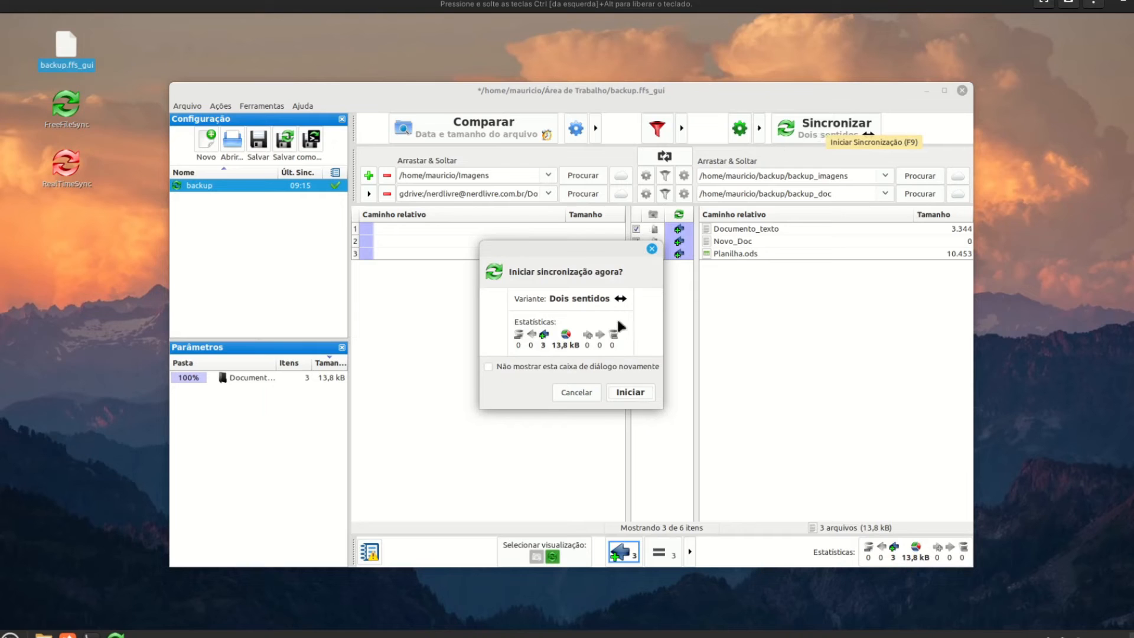
pyautogui.click(627, 393)
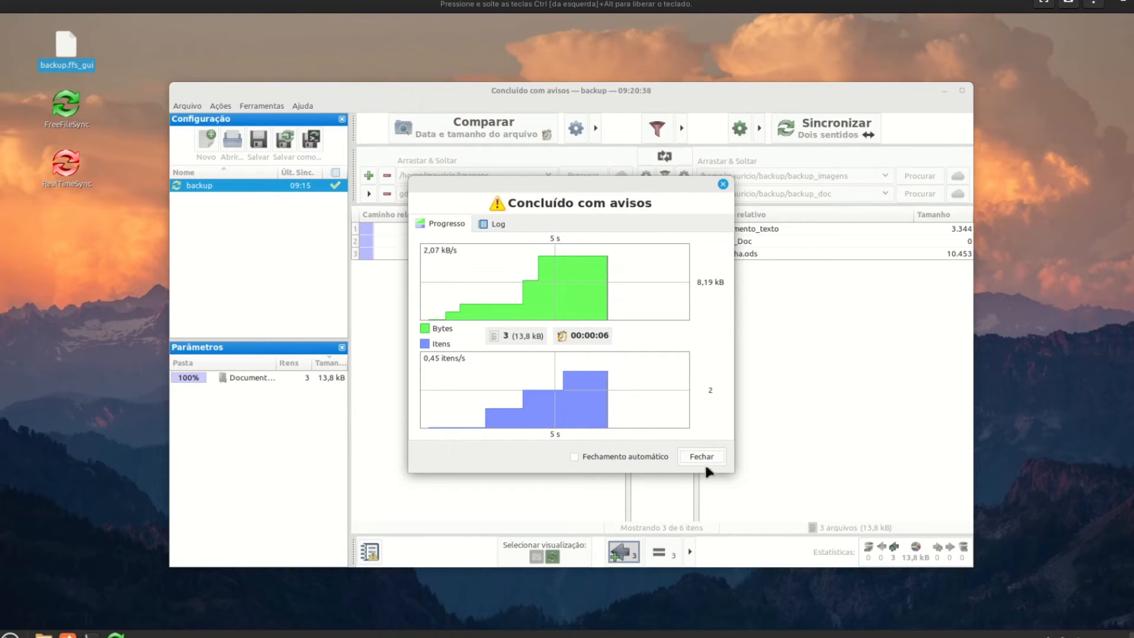
# Step: Review the log of the Google Drive synchronization and close the results
pyautogui.click(492, 224)
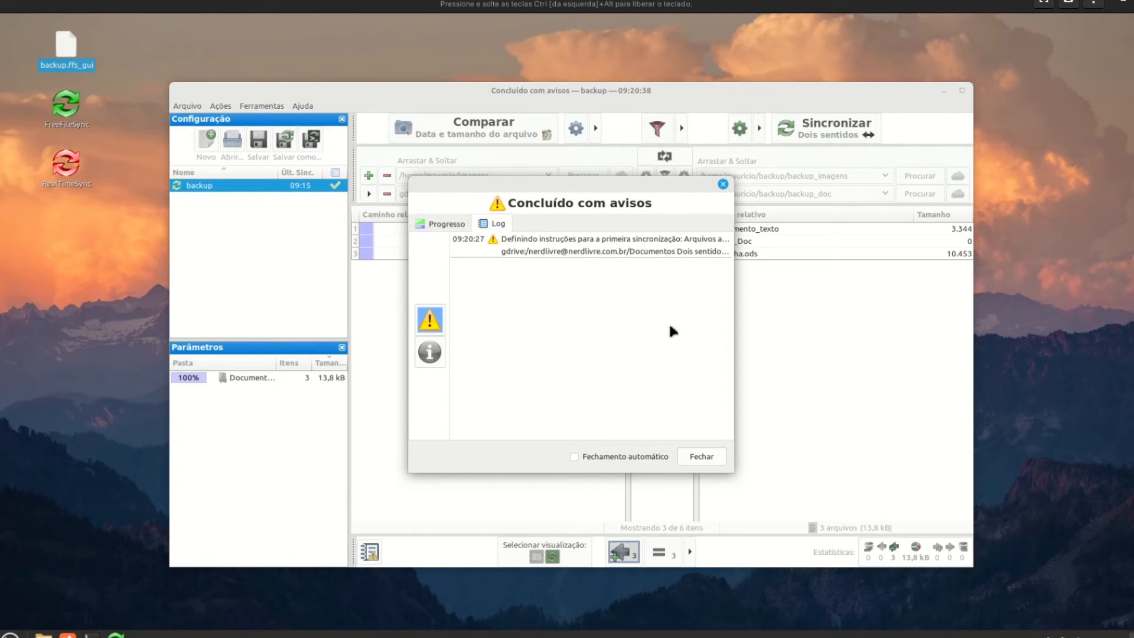
pyautogui.click(446, 224)
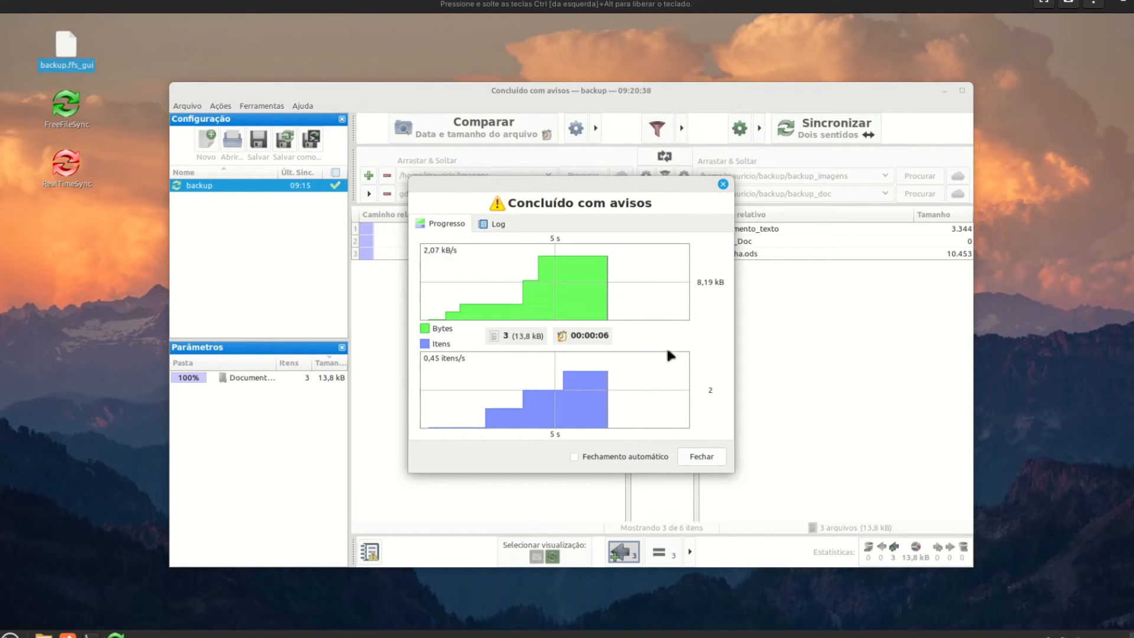
pyautogui.click(702, 458)
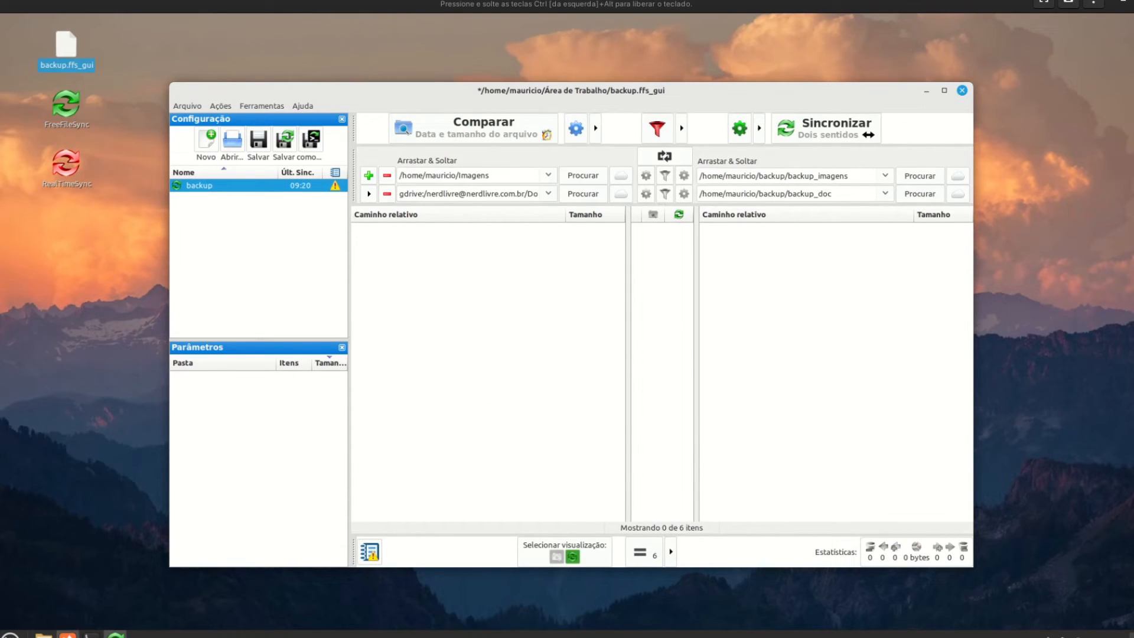
# Step: Switch to Firefox, open Google Drive and check the contents of its Documentos and Imagens folders
pyautogui.click(68, 634)
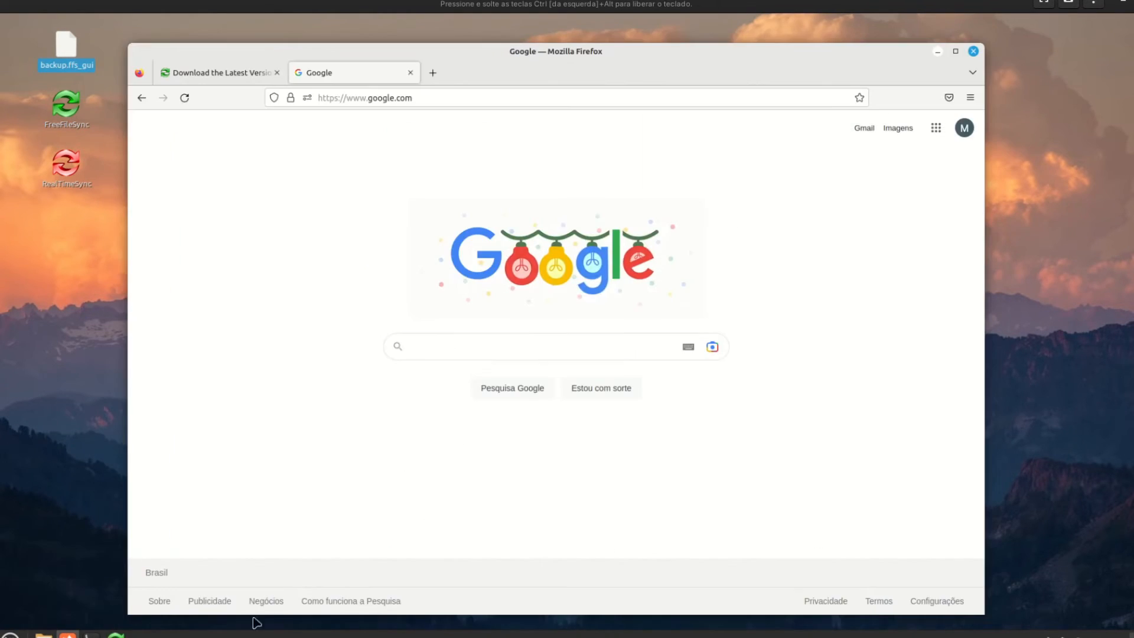
pyautogui.click(936, 128)
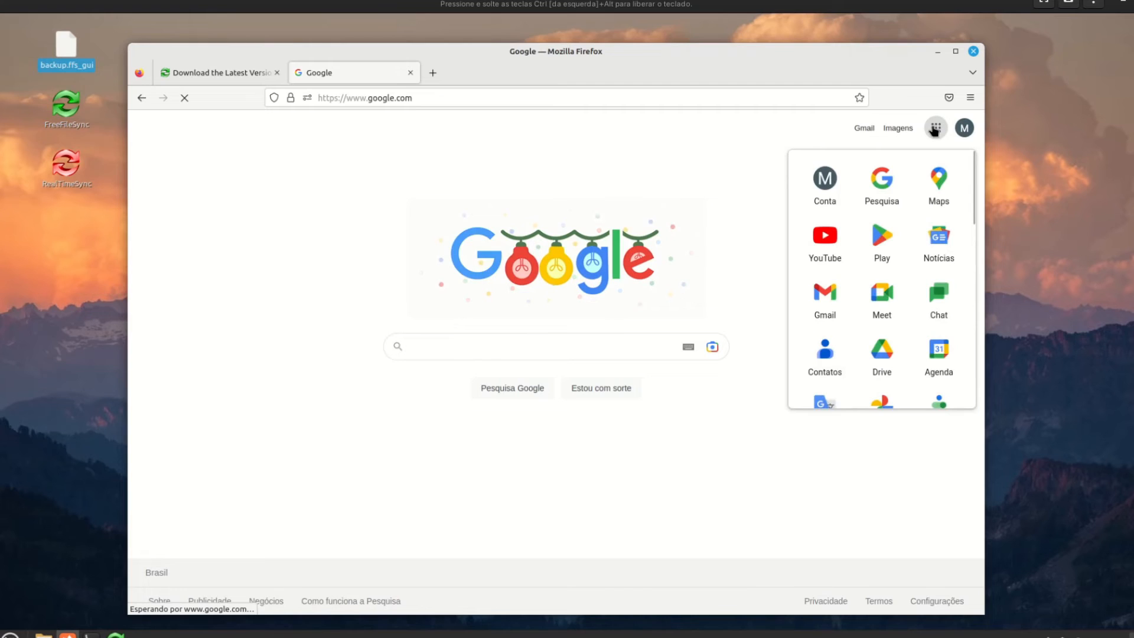
pyautogui.click(862, 362)
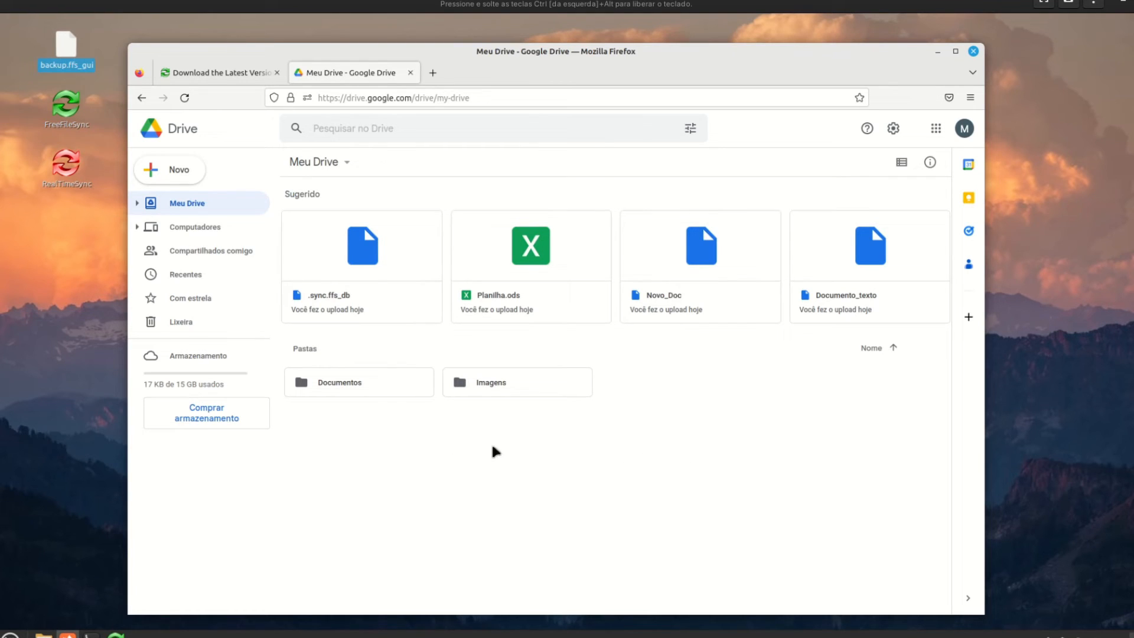
pyautogui.click(62, 35)
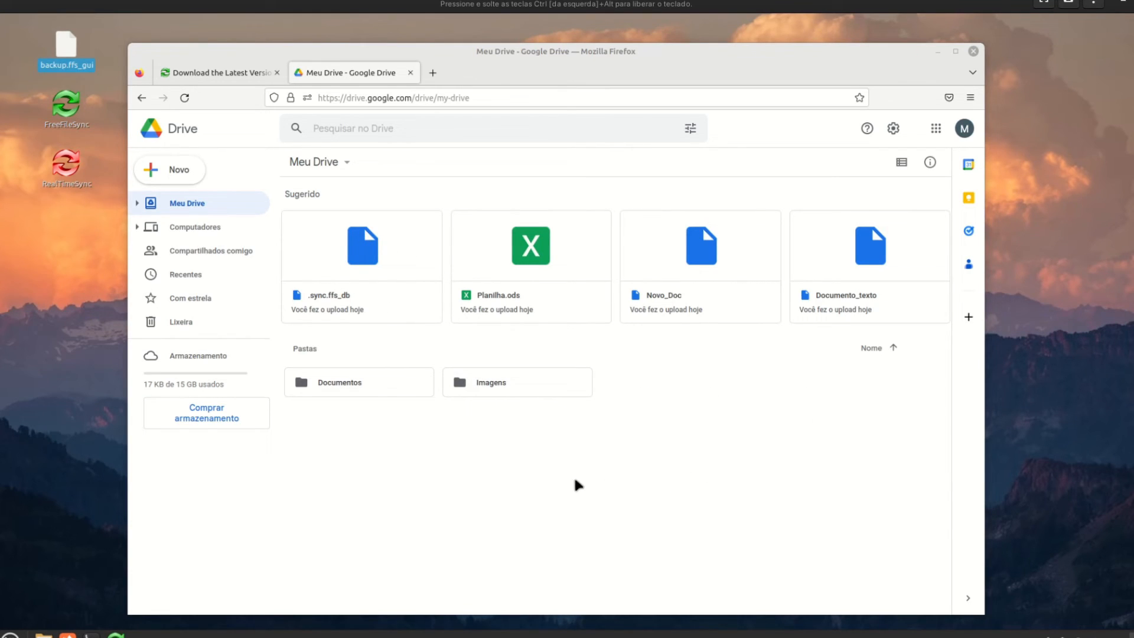
pyautogui.click(317, 387)
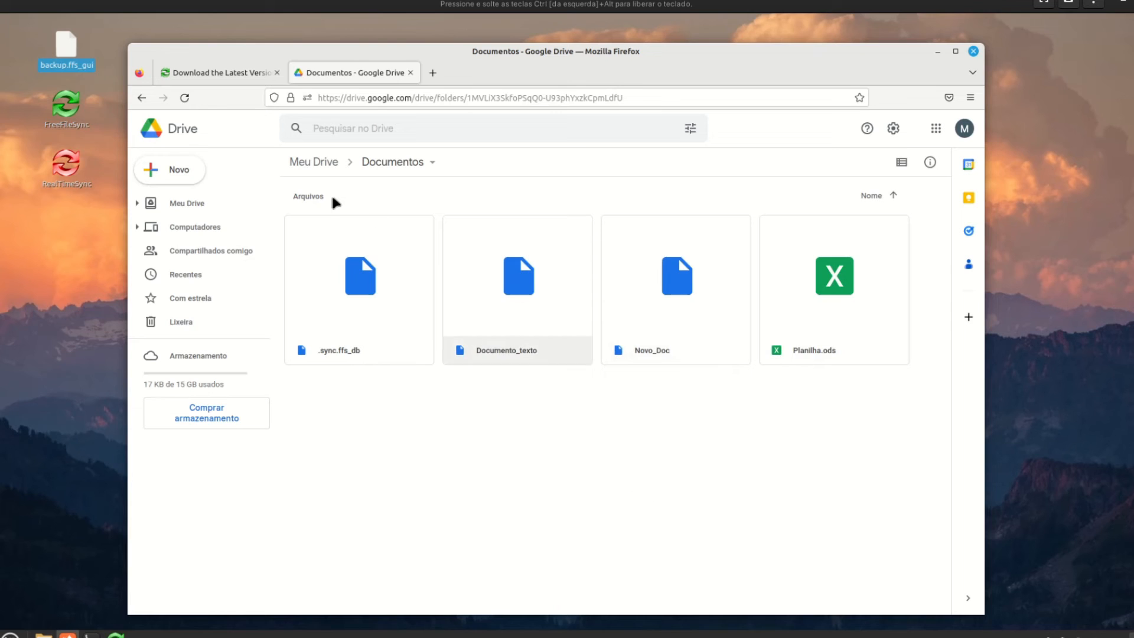
pyautogui.click(322, 160)
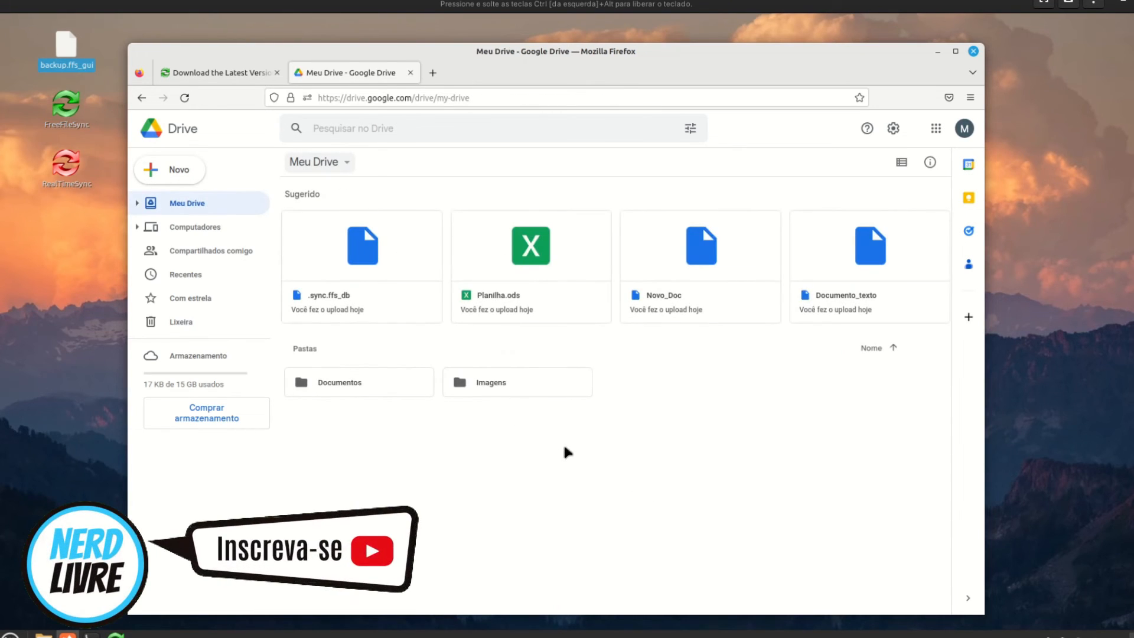
pyautogui.doubleClick(490, 386)
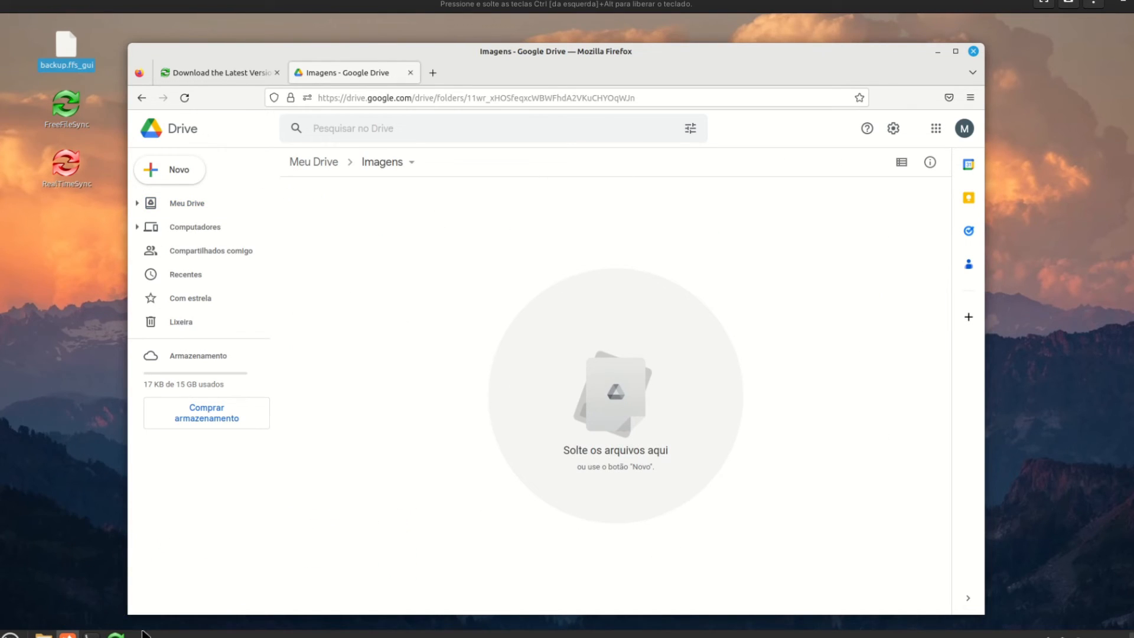
# Step: Return to FreeFileSync and set the Google Drive folder /Imagens as the source paired with backup_imagens
pyautogui.click(116, 634)
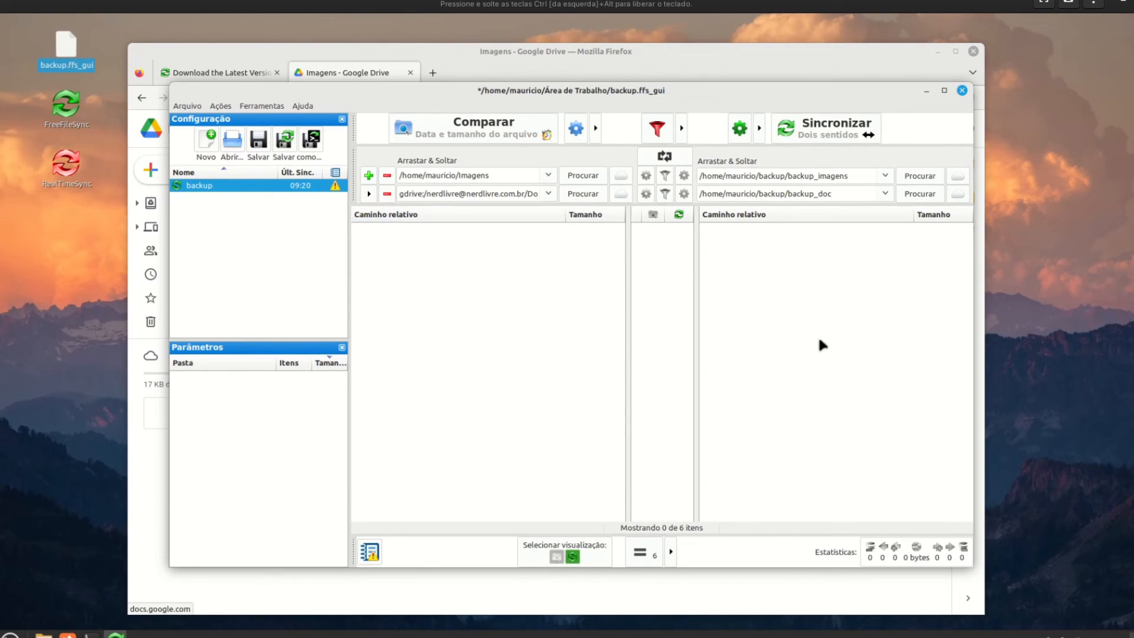
pyautogui.click(624, 178)
pyautogui.click(726, 395)
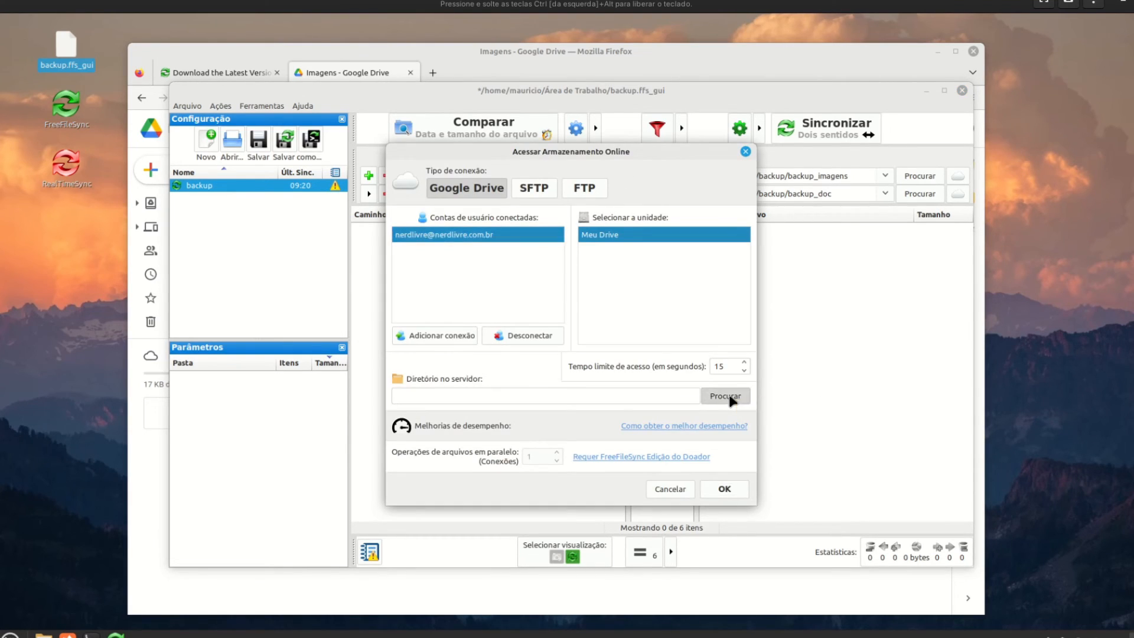
pyautogui.click(520, 239)
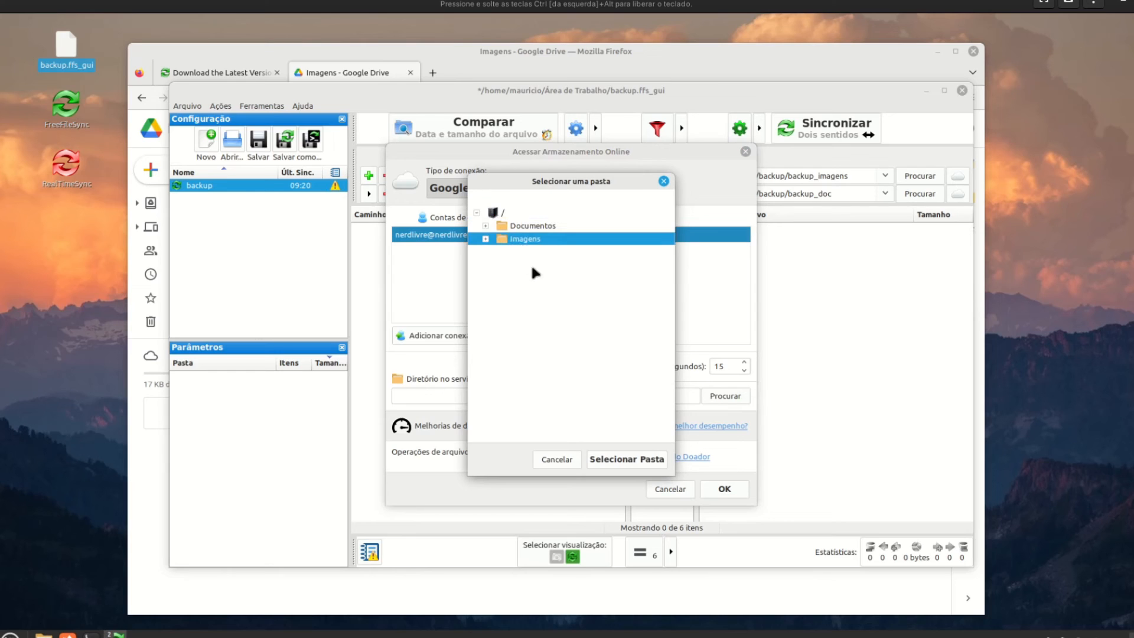
pyautogui.click(643, 461)
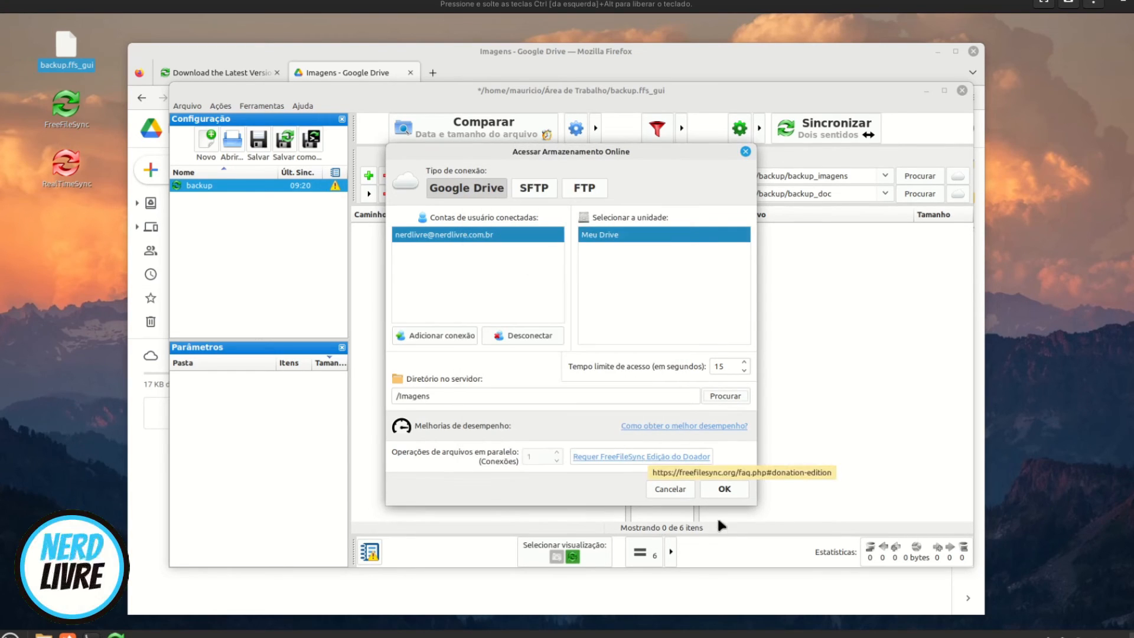
pyautogui.click(726, 489)
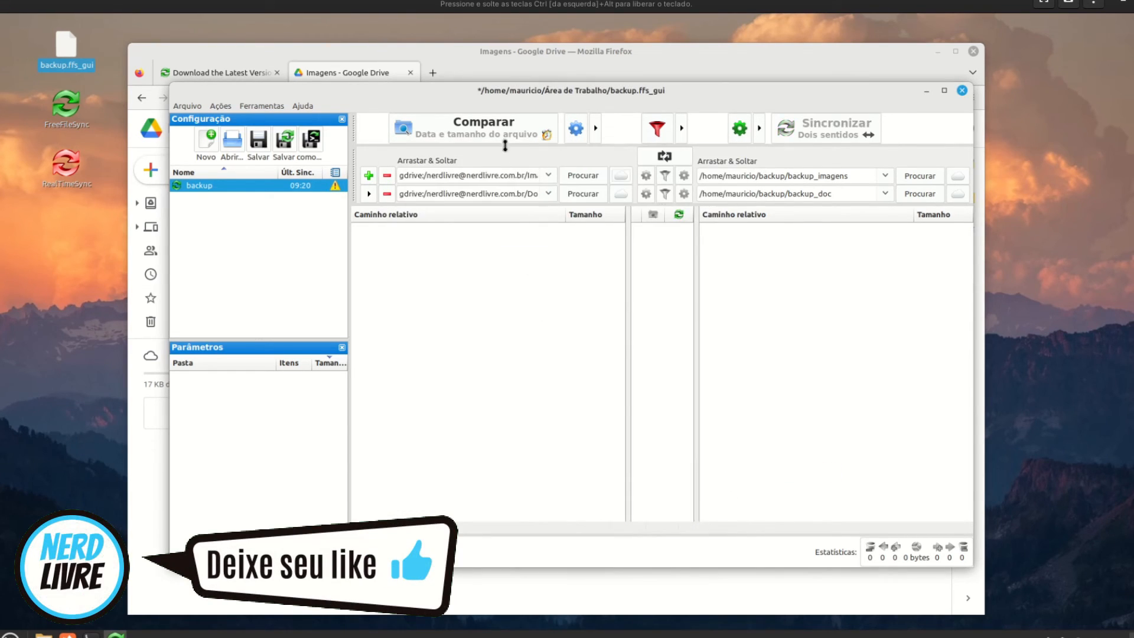
# Step: Compare the folder pairs, run the Dois sentidos synchronization and return to the Imagens folder in Google Drive
pyautogui.click(498, 134)
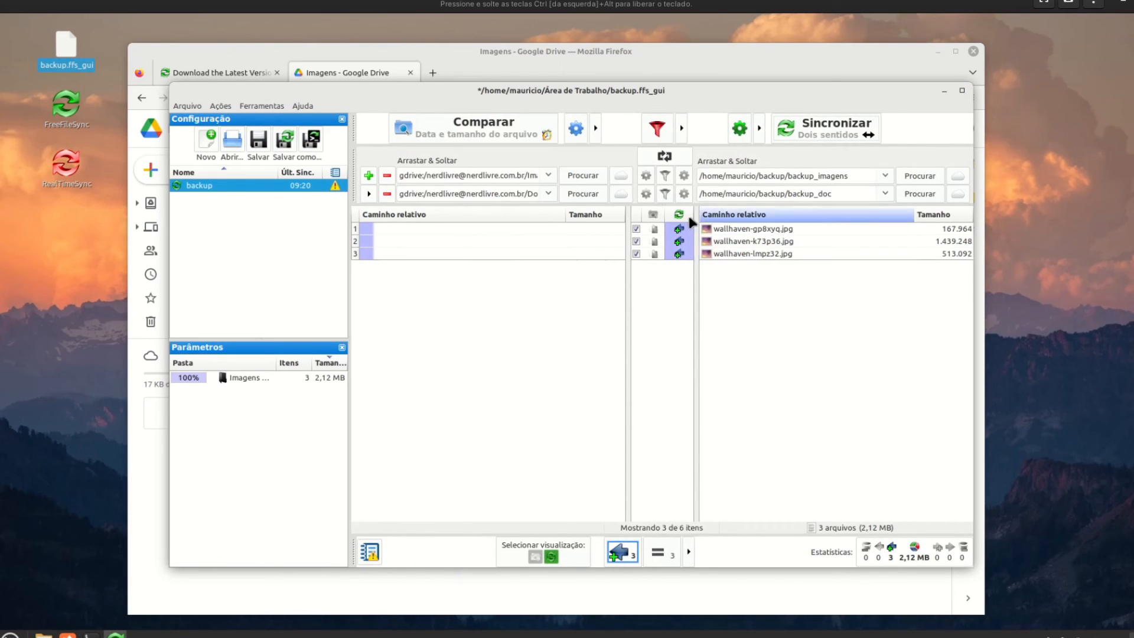
pyautogui.click(817, 126)
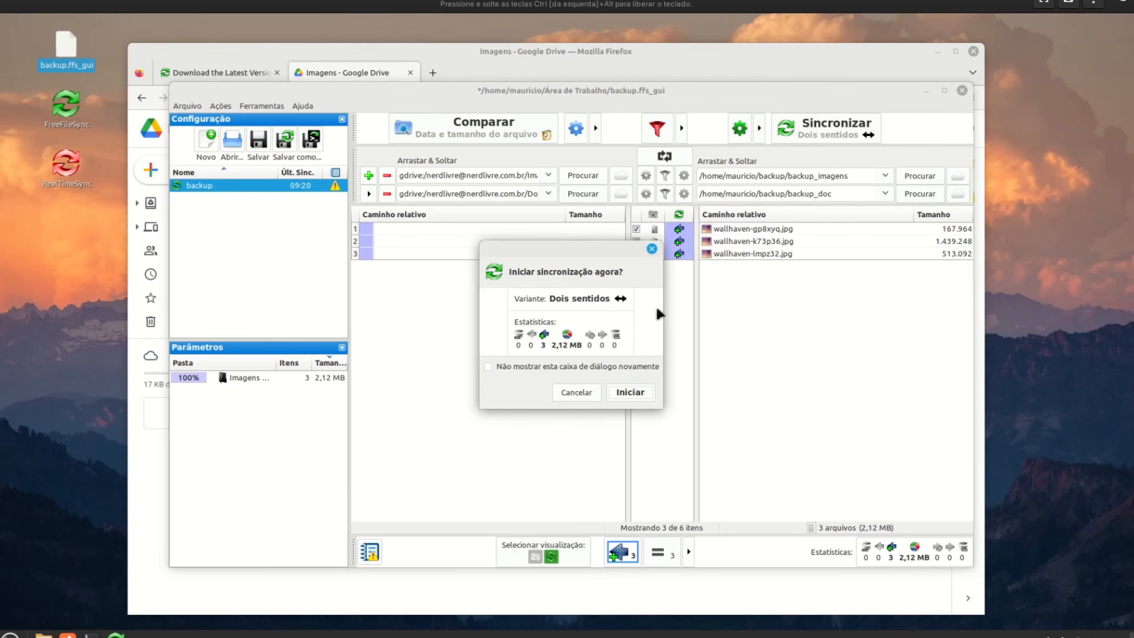
pyautogui.click(634, 390)
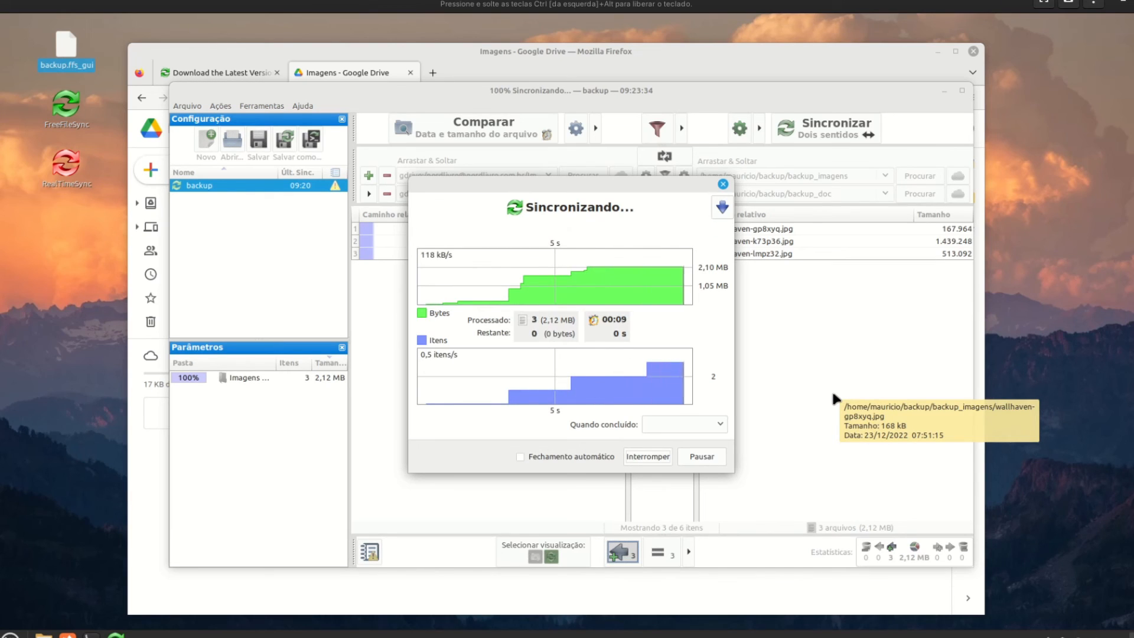
pyautogui.click(708, 455)
pyautogui.click(926, 91)
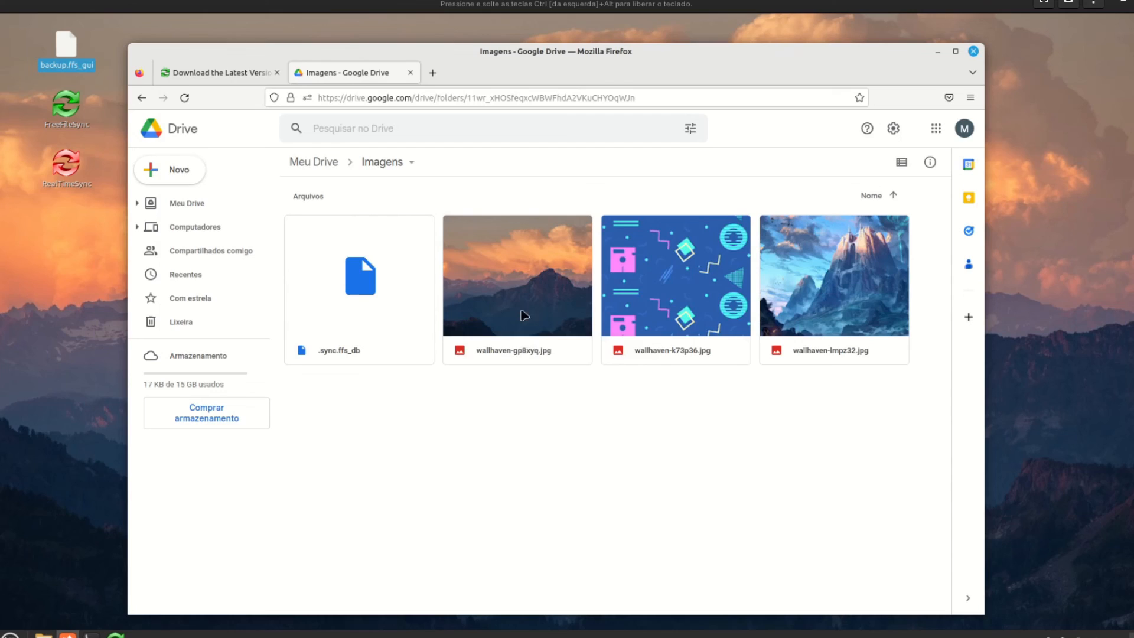